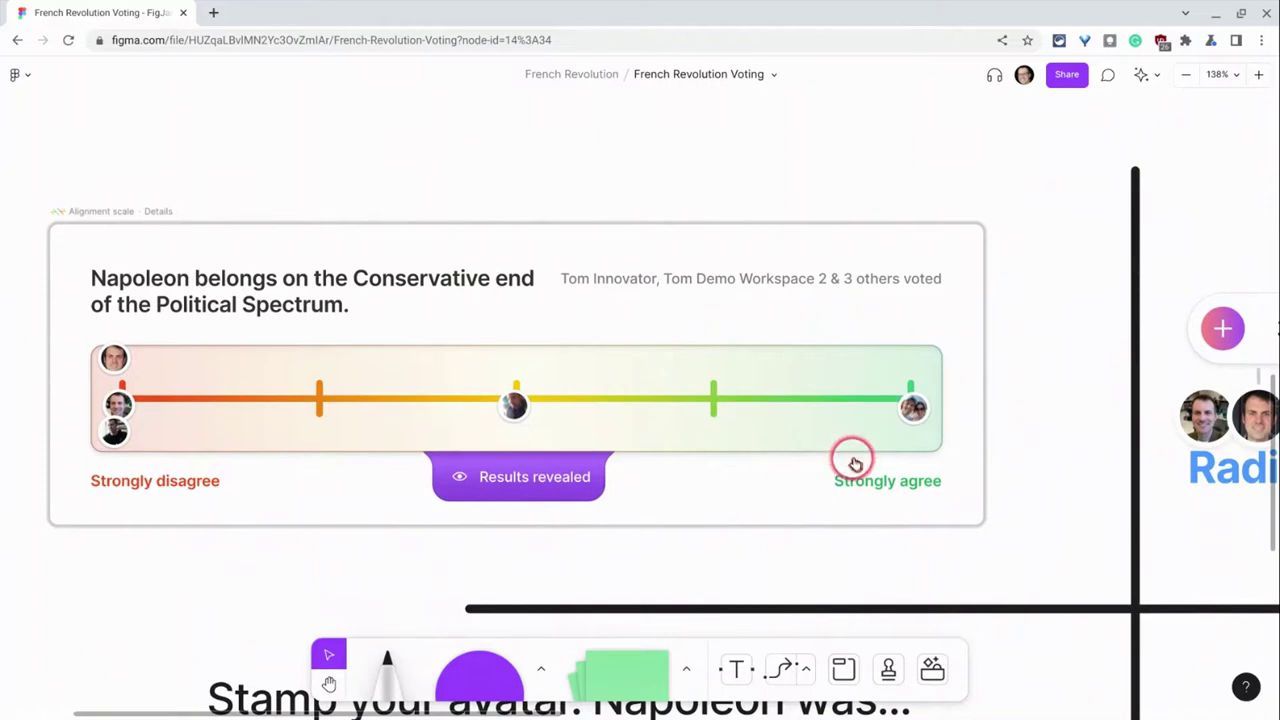
Cast a neutral vote at the middle tick of the Napoleon alignment scale
{"action": "left_click", "coordinate": [514, 364]}
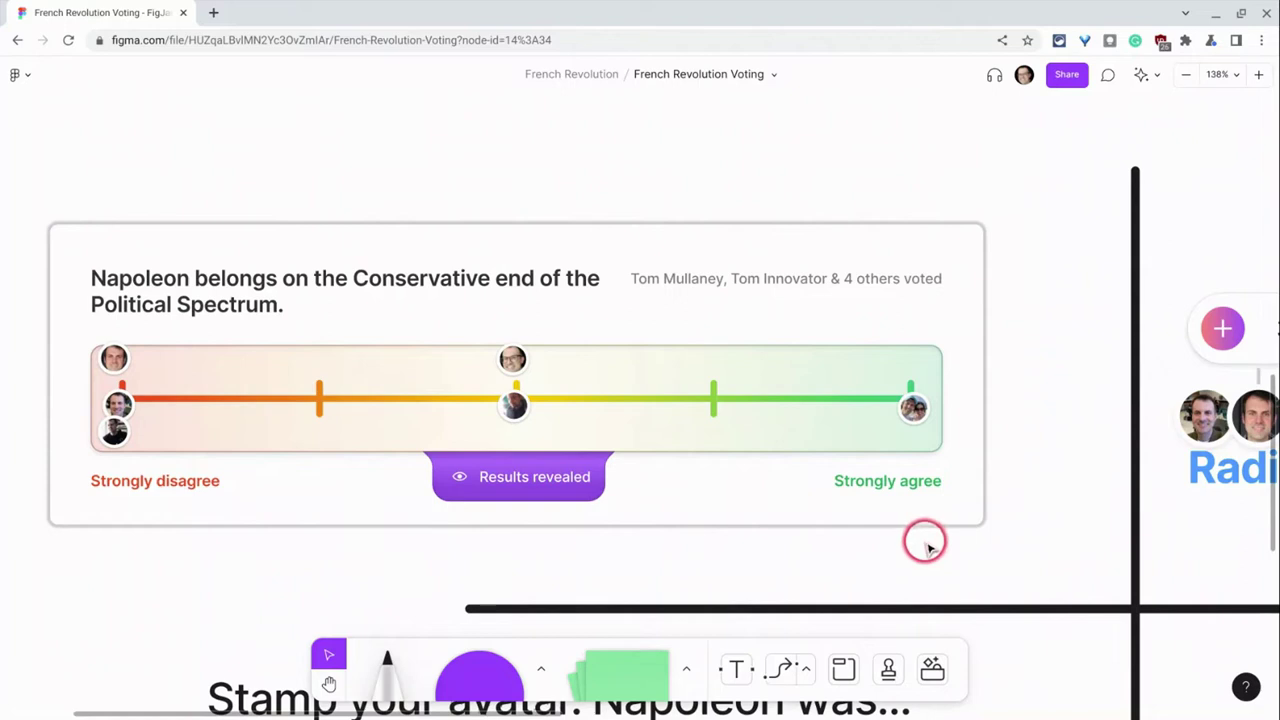
{"action": "left_click", "coordinate": [930, 668]}
{"action": "left_click", "coordinate": [941, 210]}
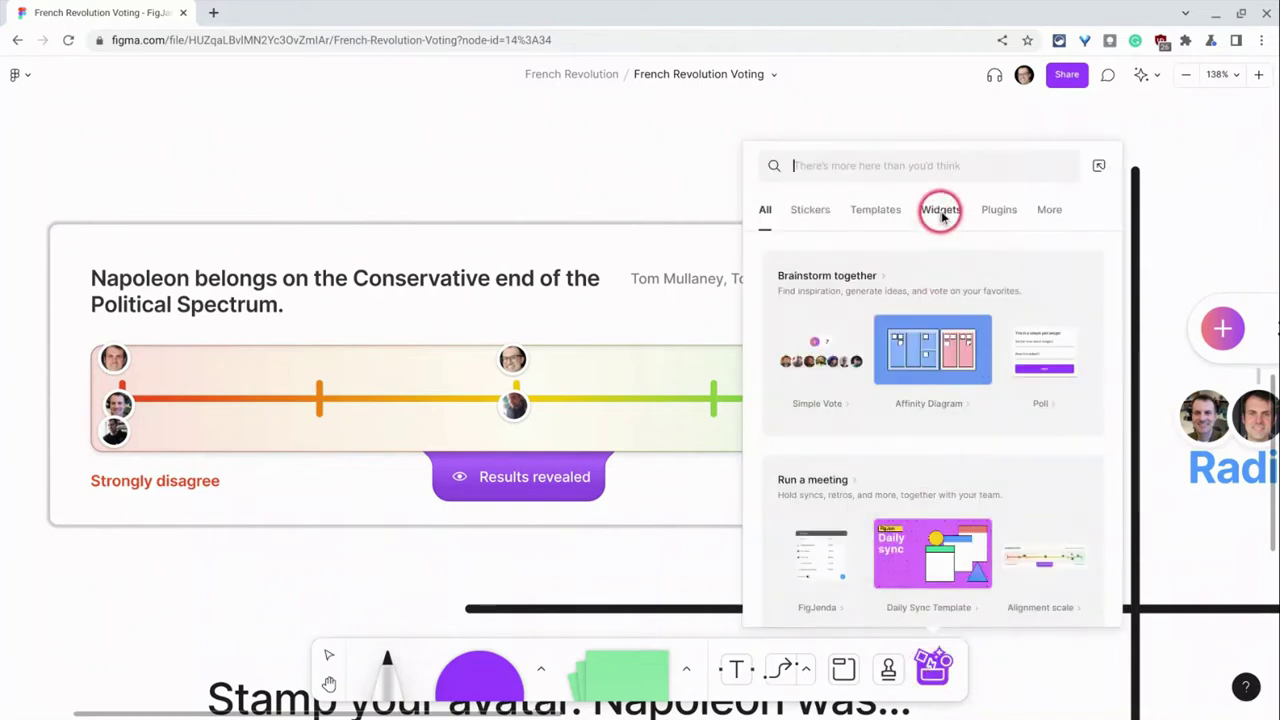
{"action": "left_click", "coordinate": [851, 165]}
{"action": "type", "text": "a"}
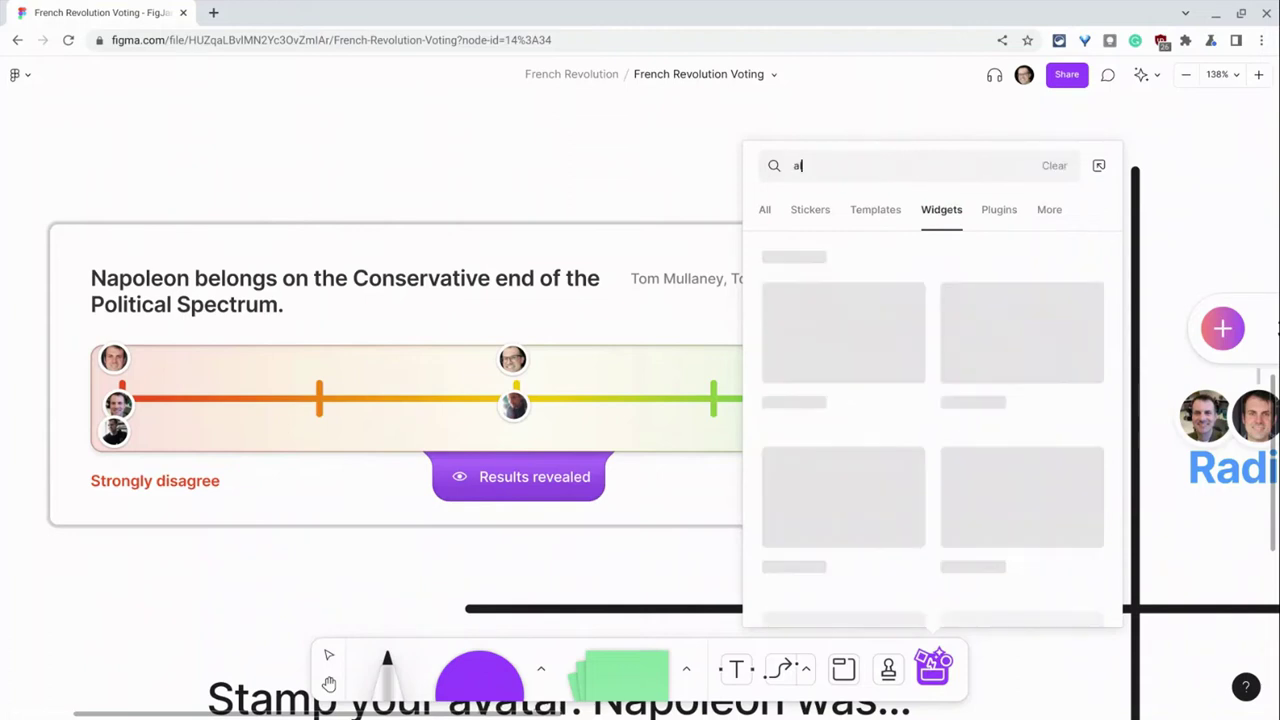
{"action": "type", "text": "lign"}
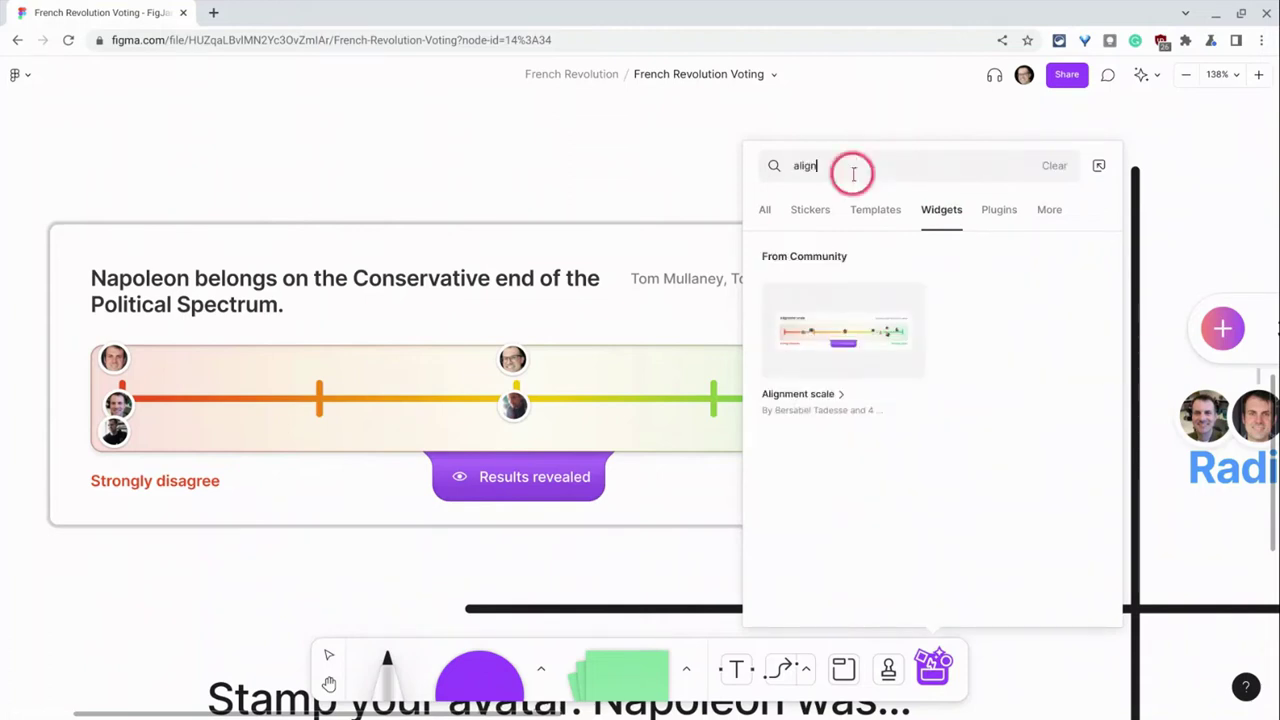
{"action": "left_click_drag", "start_coordinate": [824, 343], "coordinate": [451, 251]}
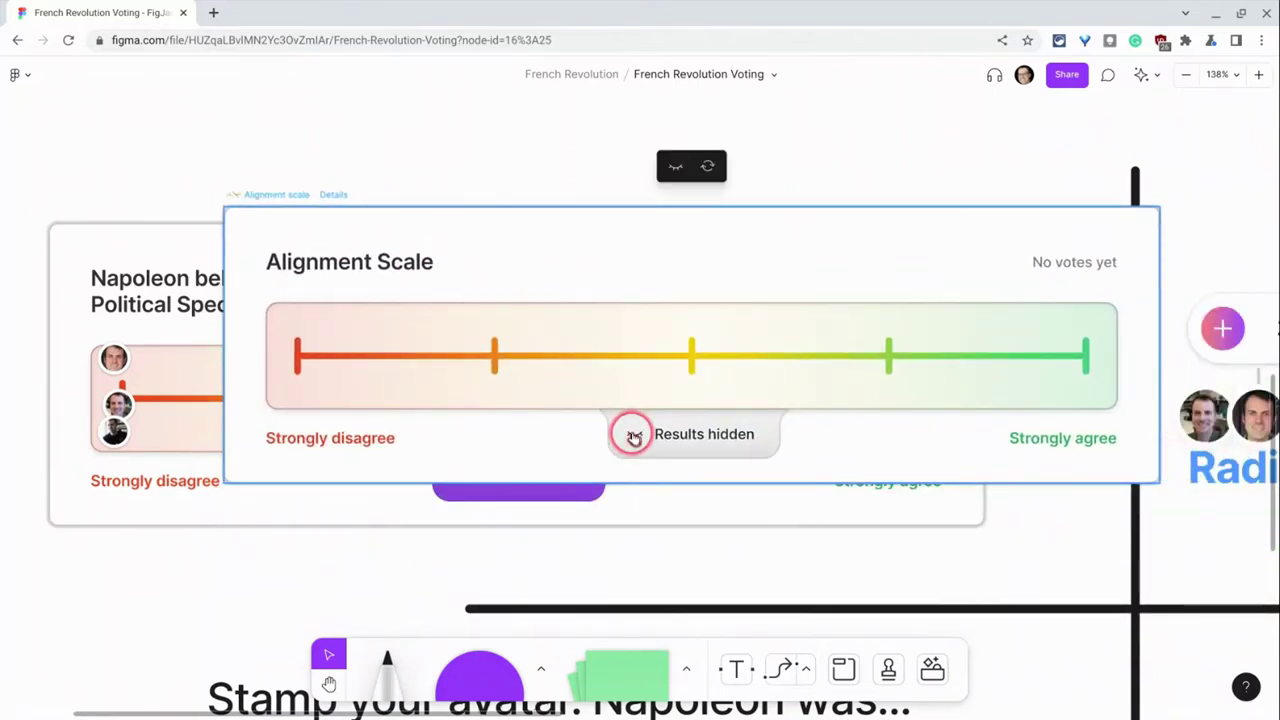
{"action": "double_click", "coordinate": [413, 262]}
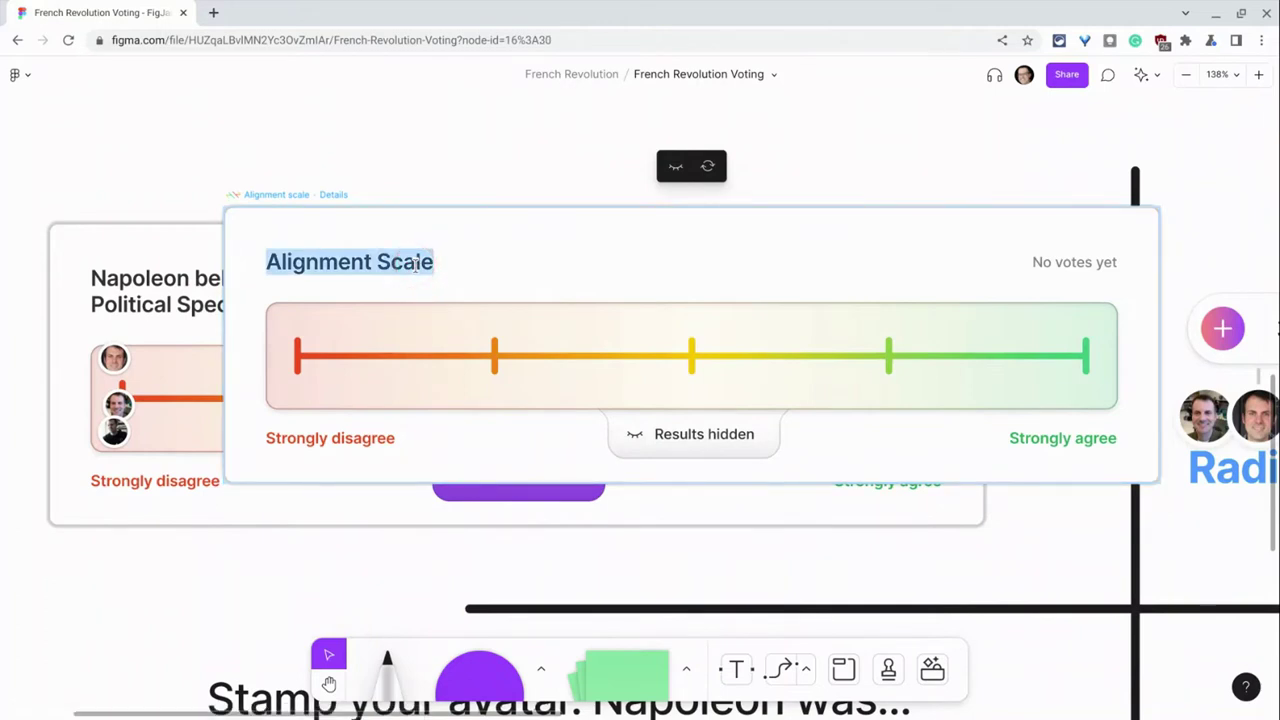
{"action": "type", "text": "hdjd"}
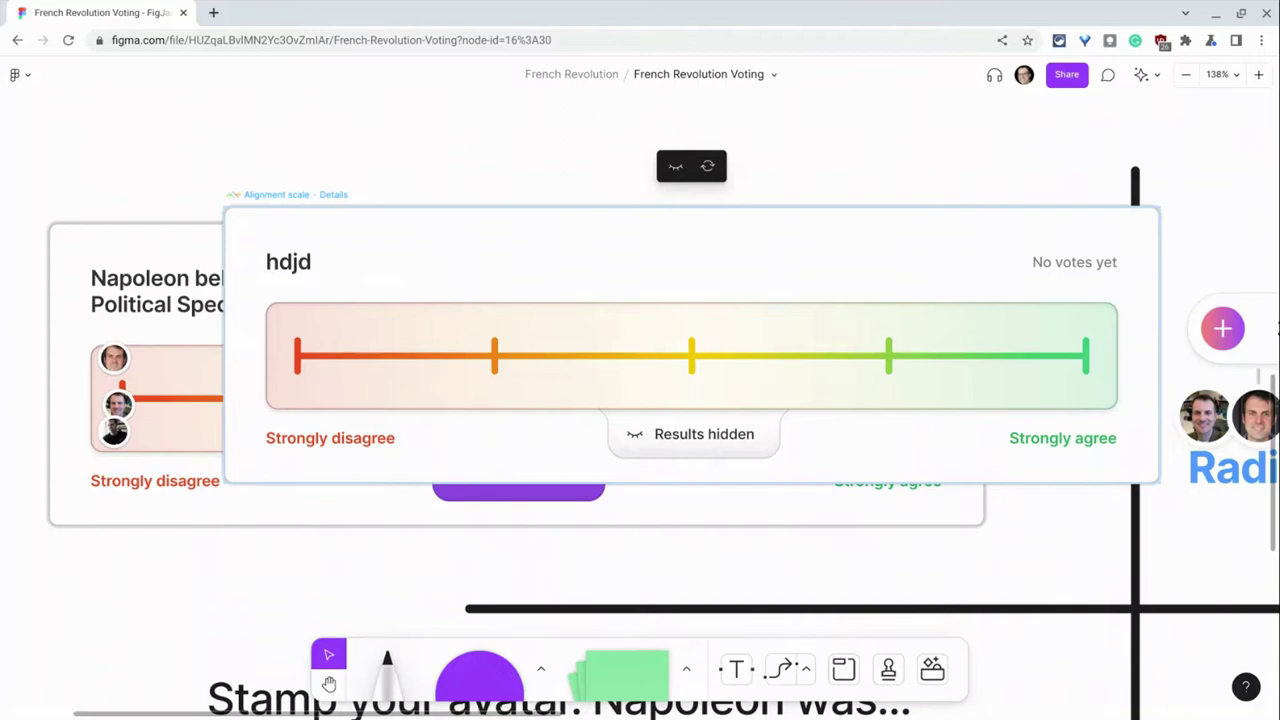
{"action": "left_click", "coordinate": [403, 232]}
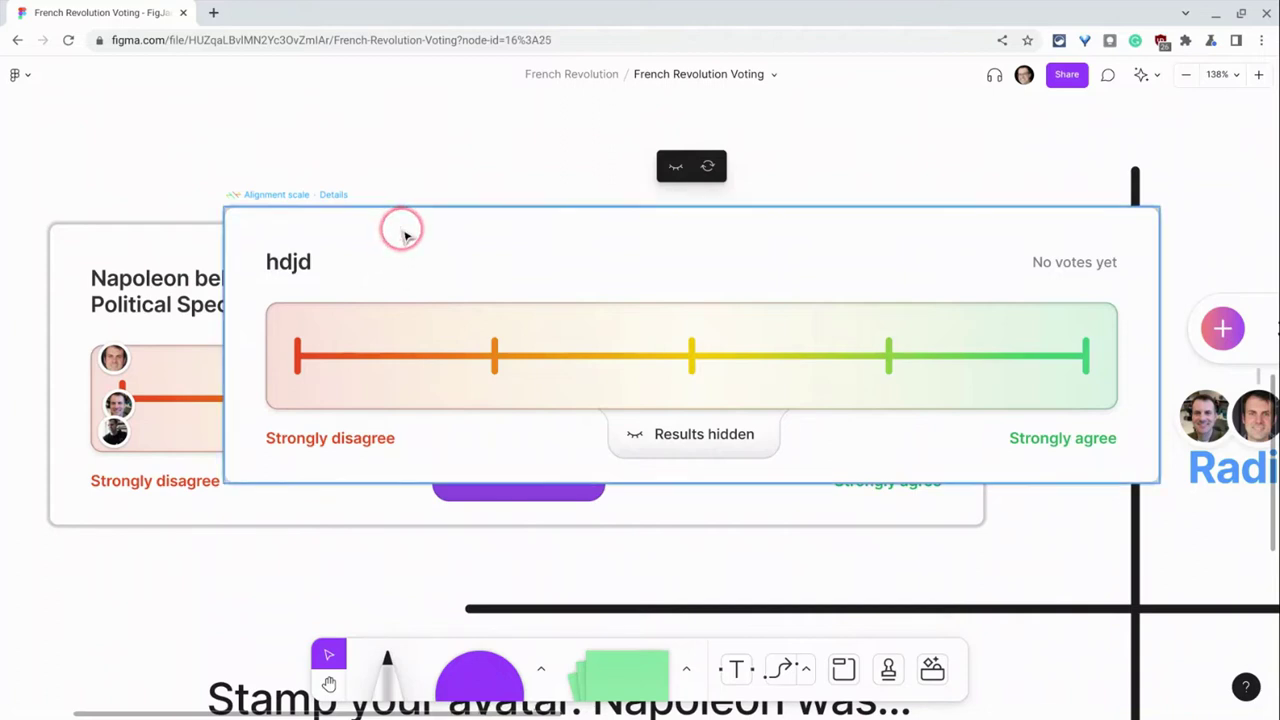
{"action": "key", "text": "Delete"}
{"action": "key", "text": "h"}
Stamp your own avatar under Conservative in the 'Stamp your avatar' section
{"action": "left_click_drag", "start_coordinate": [146, 583], "coordinate": [331, 84]}
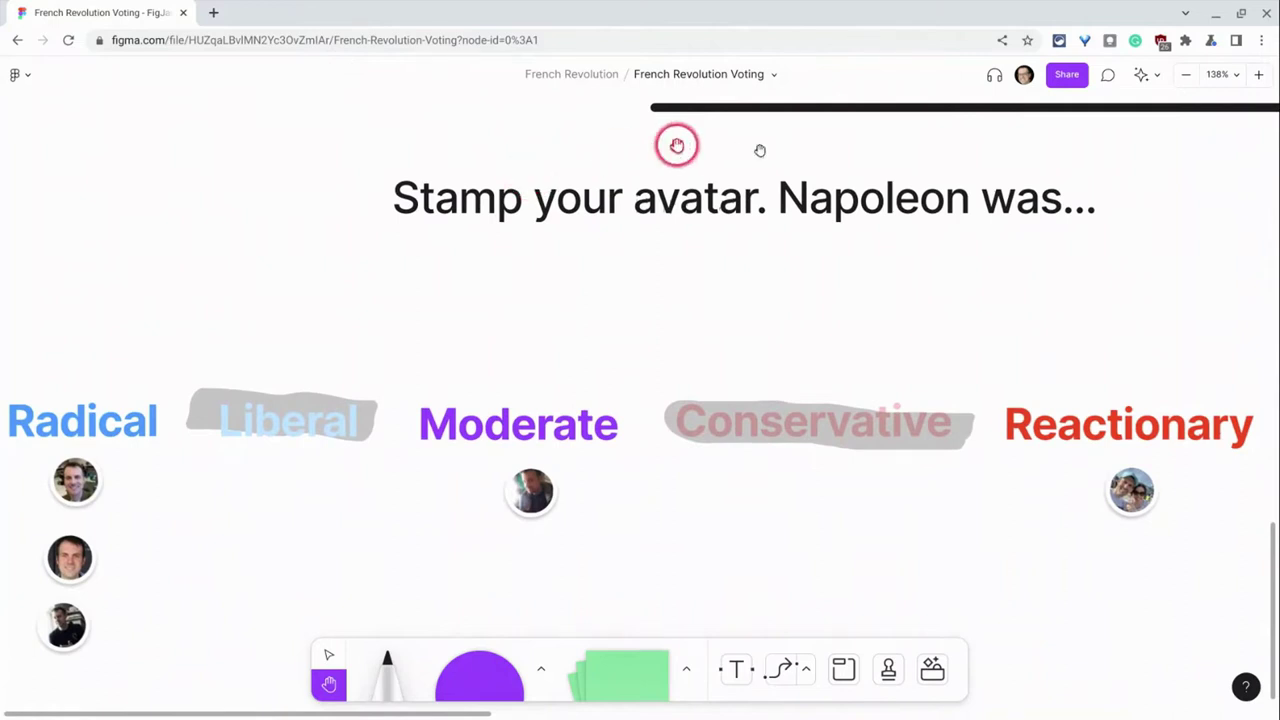
{"action": "left_click", "coordinate": [1144, 77]}
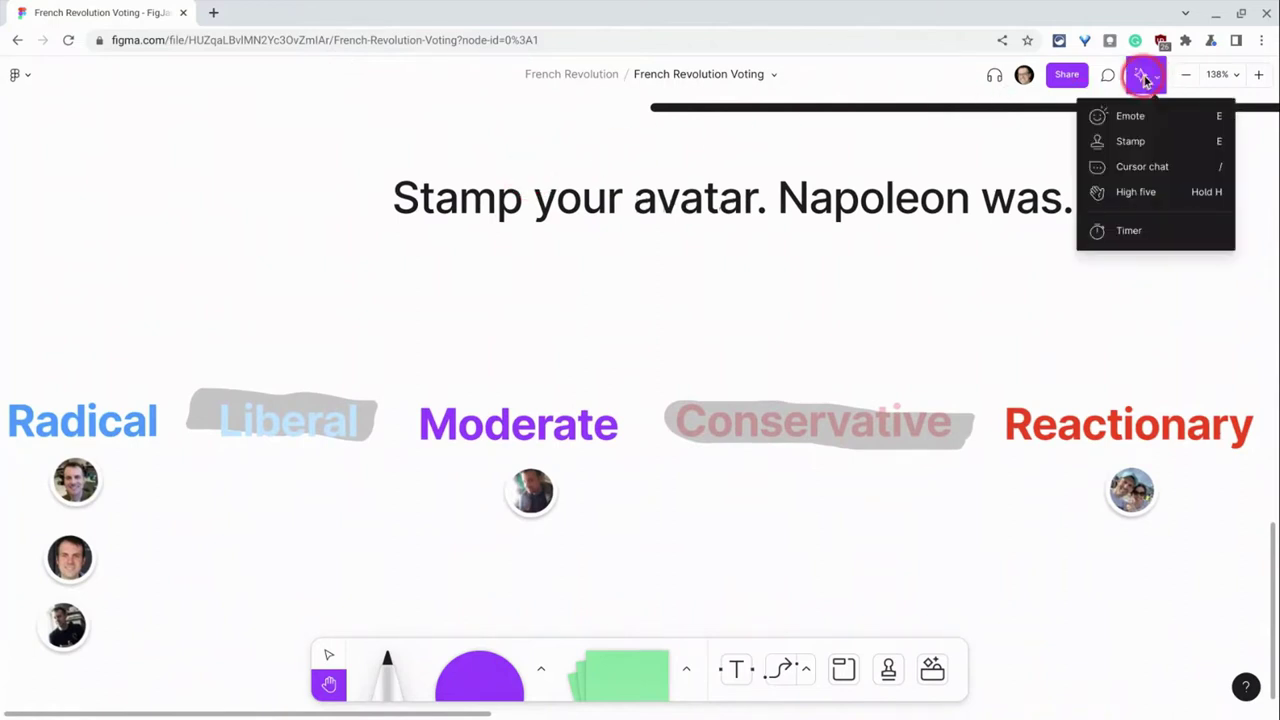
{"action": "left_click", "coordinate": [1137, 143]}
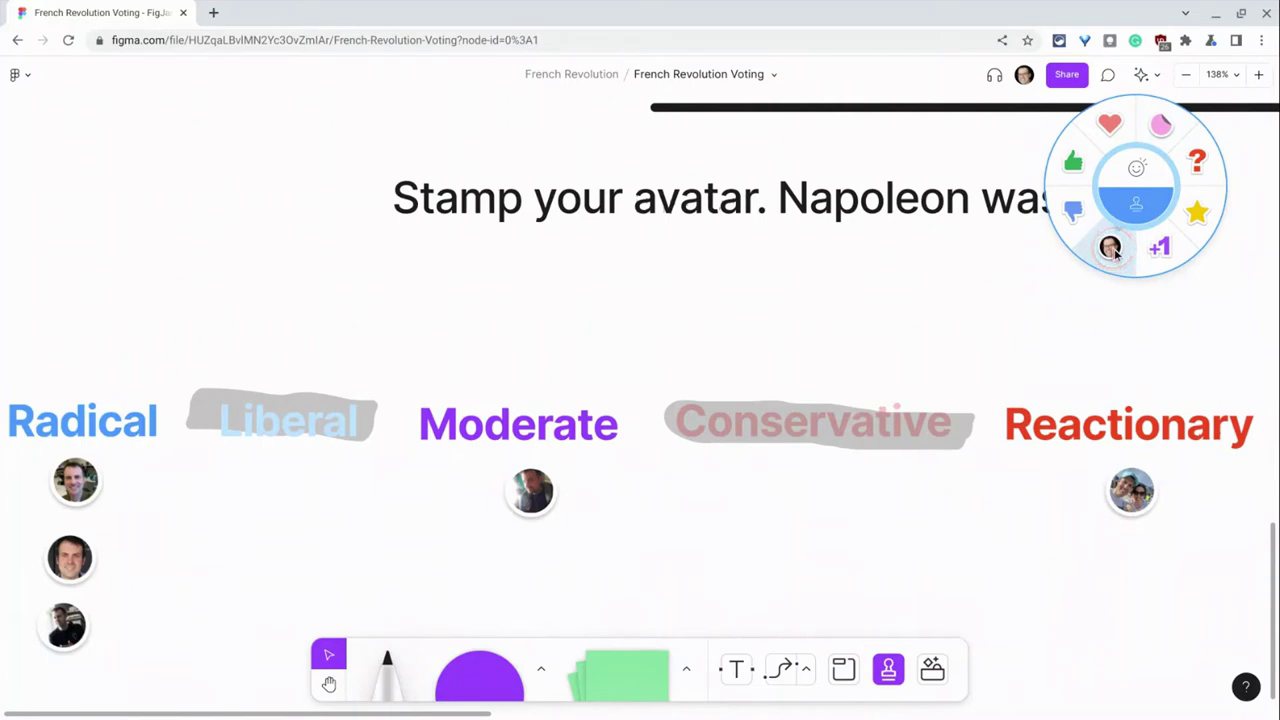
{"action": "left_click", "coordinate": [1111, 249]}
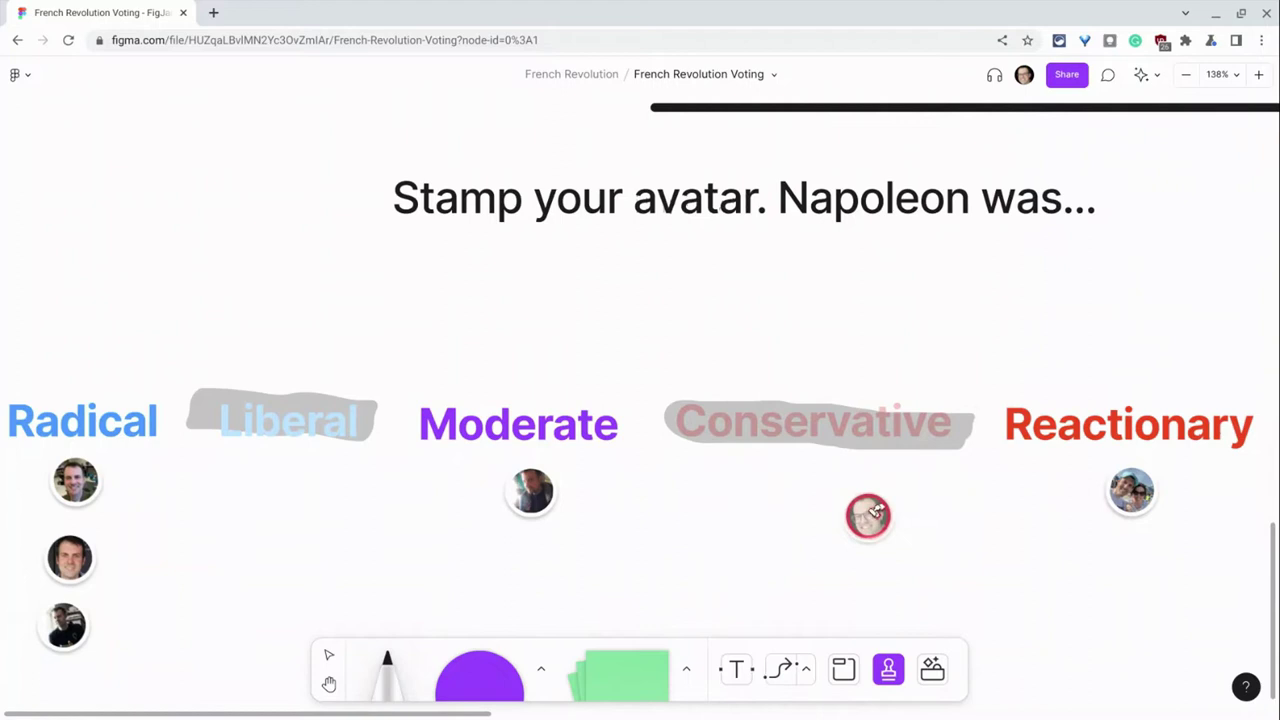
{"action": "left_click", "coordinate": [822, 488]}
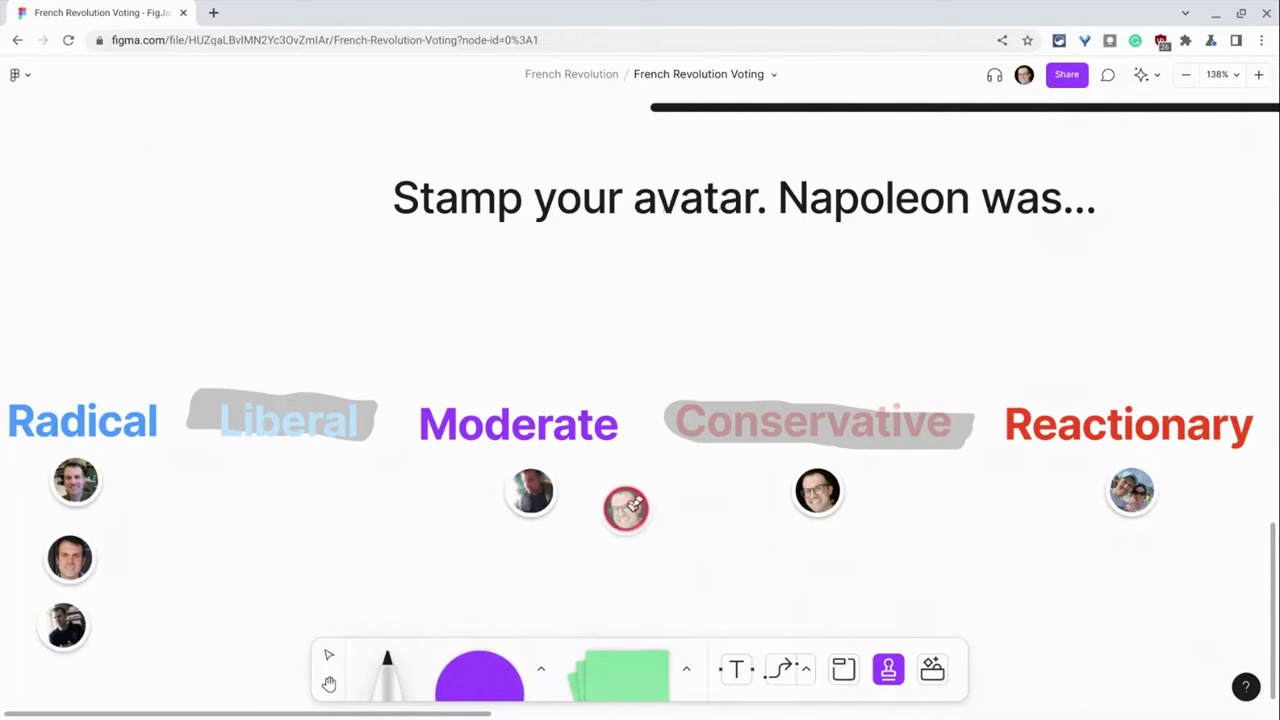
Add one vote for Conservative on the 'Vote your preference' Simple Vote board
{"action": "scroll", "coordinate": [626, 508], "scroll_direction": "down", "scroll_amount": 6}
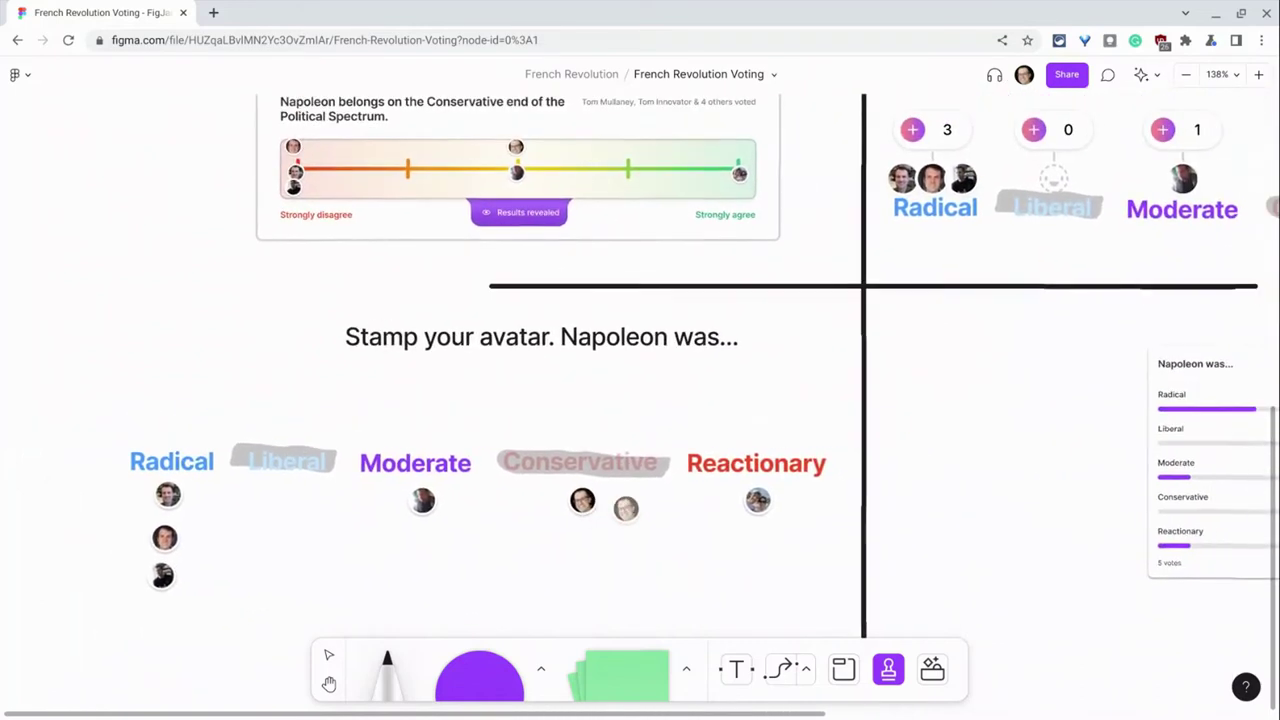
{"action": "scroll", "coordinate": [626, 508], "scroll_direction": "right", "scroll_amount": 5}
{"action": "scroll", "coordinate": [626, 508], "scroll_direction": "up", "scroll_amount": 2}
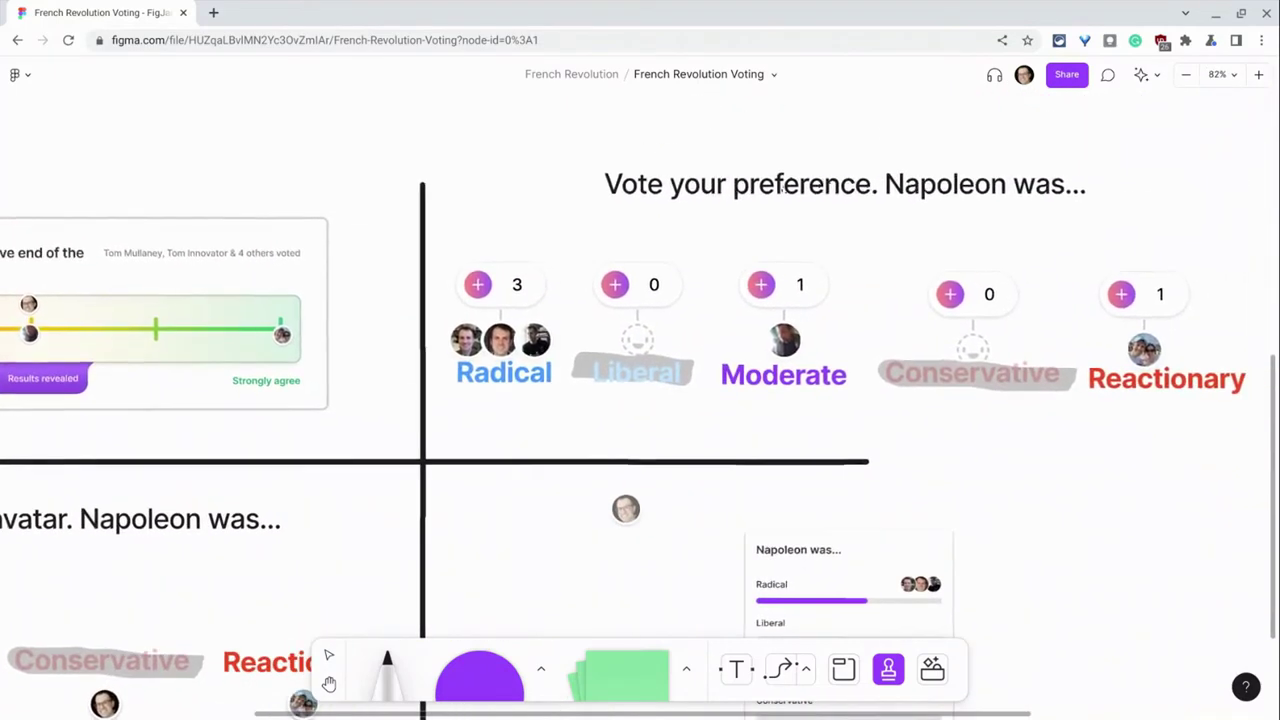
{"action": "scroll", "coordinate": [626, 508], "scroll_direction": "right", "scroll_amount": 4}
{"action": "scroll", "coordinate": [626, 508], "scroll_direction": "up", "scroll_amount": 1}
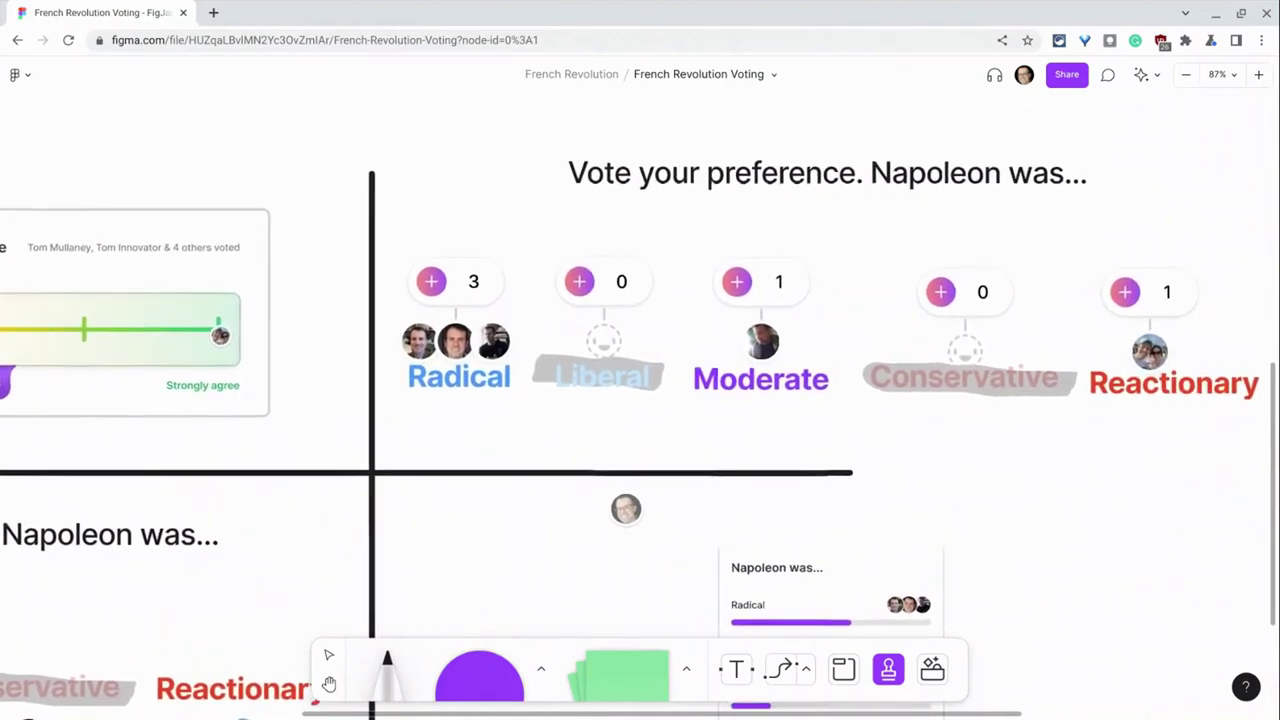
{"action": "scroll", "coordinate": [626, 508], "scroll_direction": "up", "scroll_amount": 3}
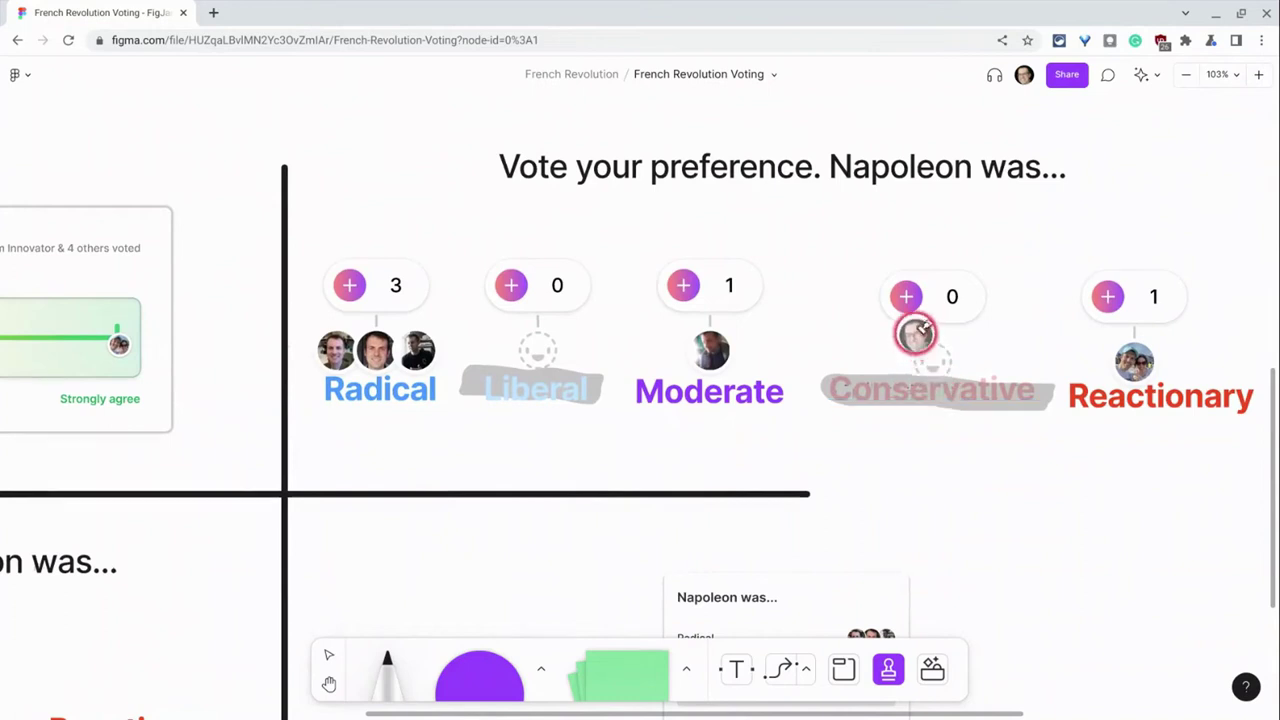
{"action": "left_click", "coordinate": [329, 655]}
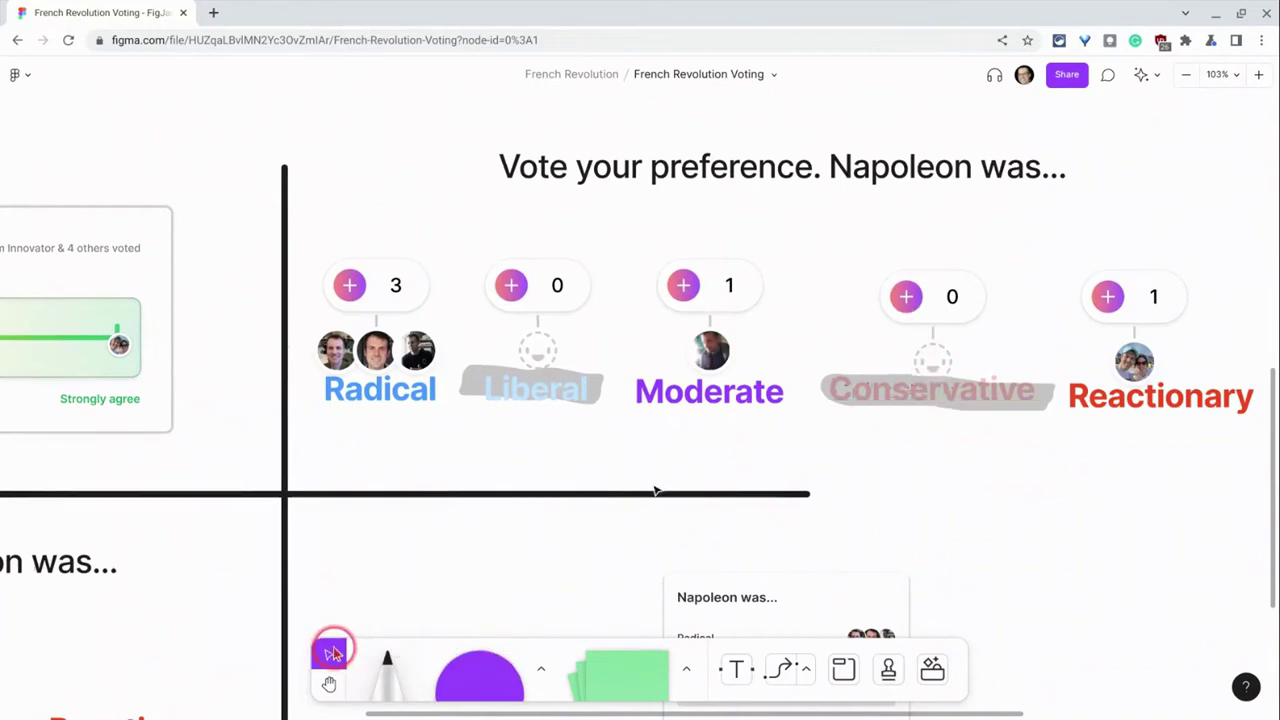
{"action": "left_click", "coordinate": [907, 295]}
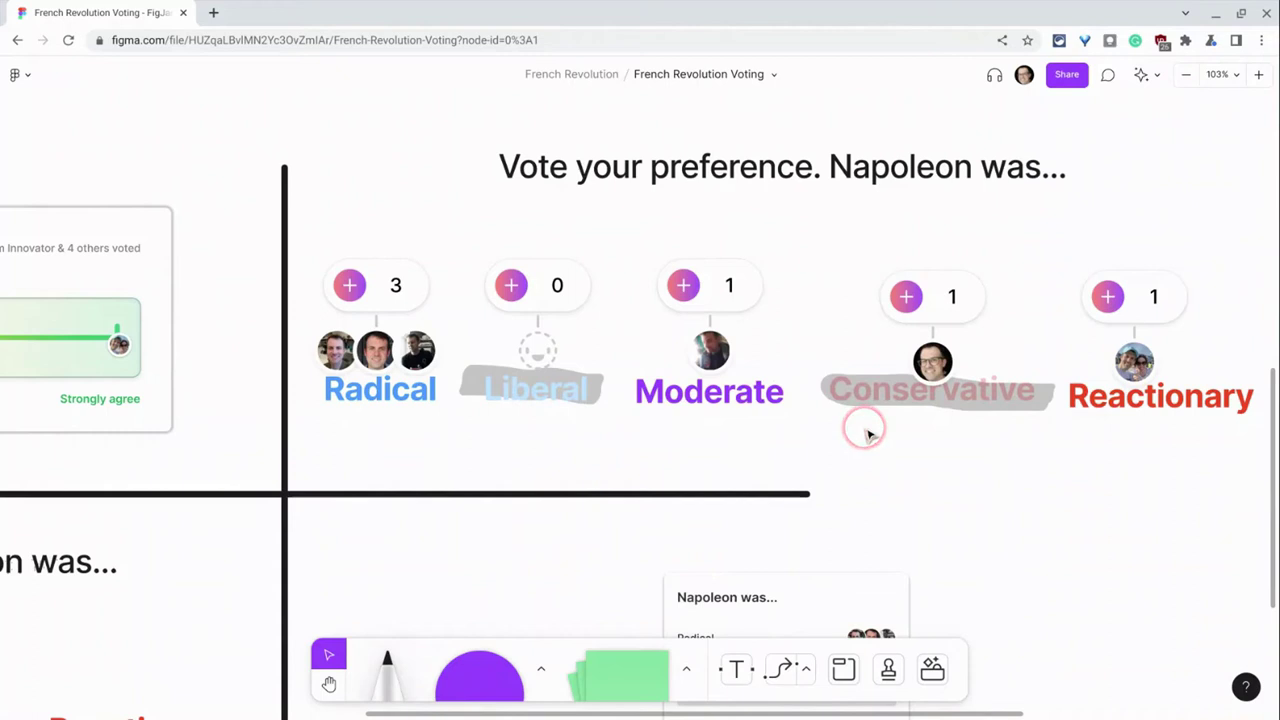
Search the widgets for 'simpl' and place a Simple Vote widget on the Napoleon board
{"action": "left_click", "coordinate": [928, 665]}
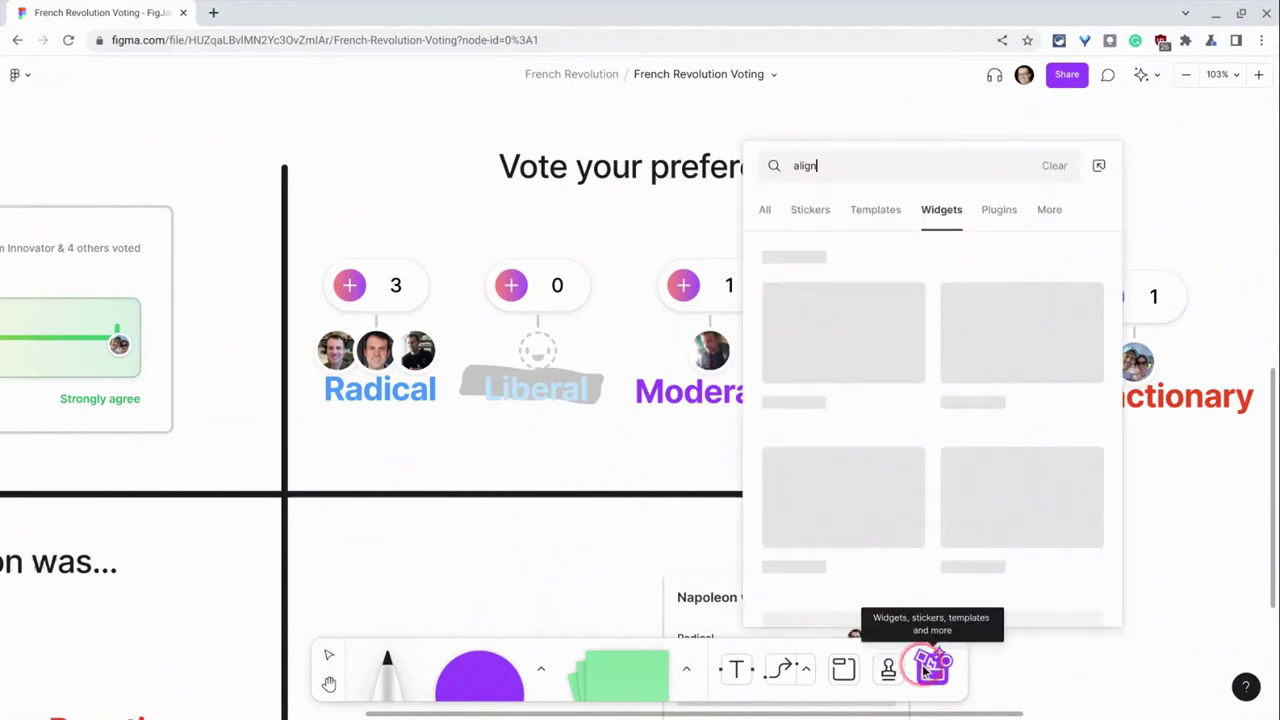
{"action": "left_click", "coordinate": [932, 173]}
{"action": "type", "text": "simpl"}
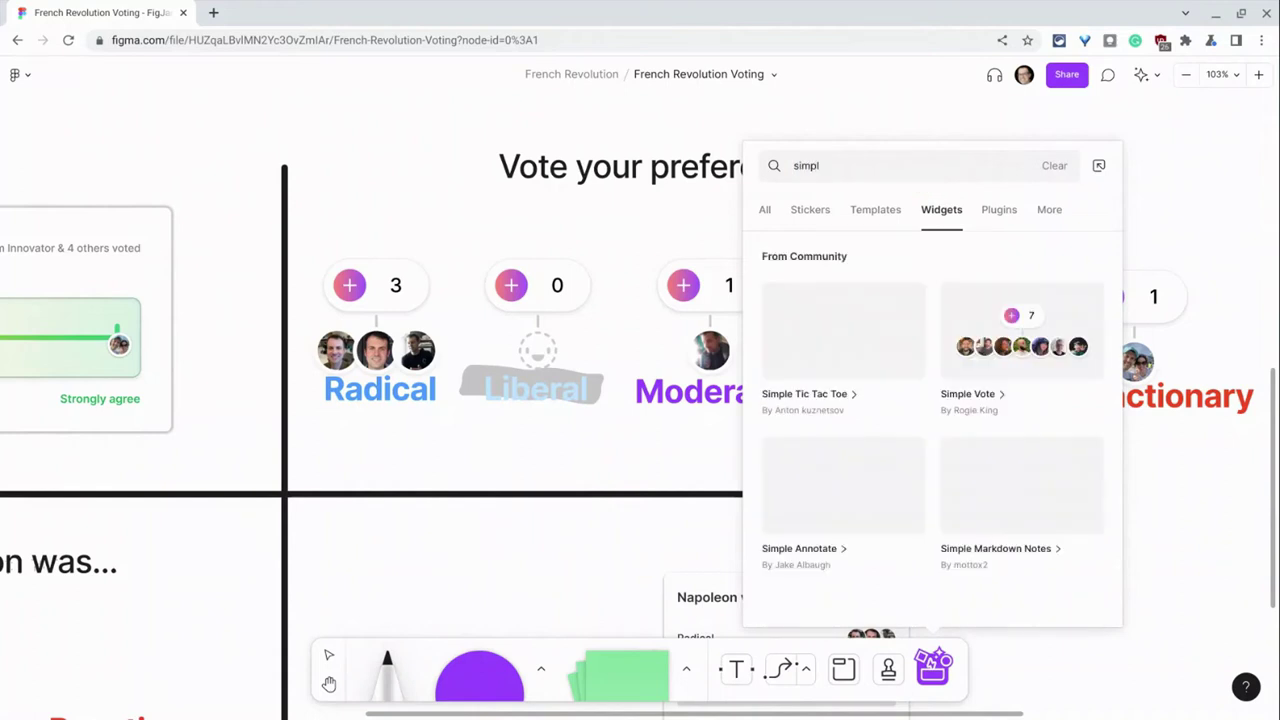
{"action": "left_click", "coordinate": [1076, 301]}
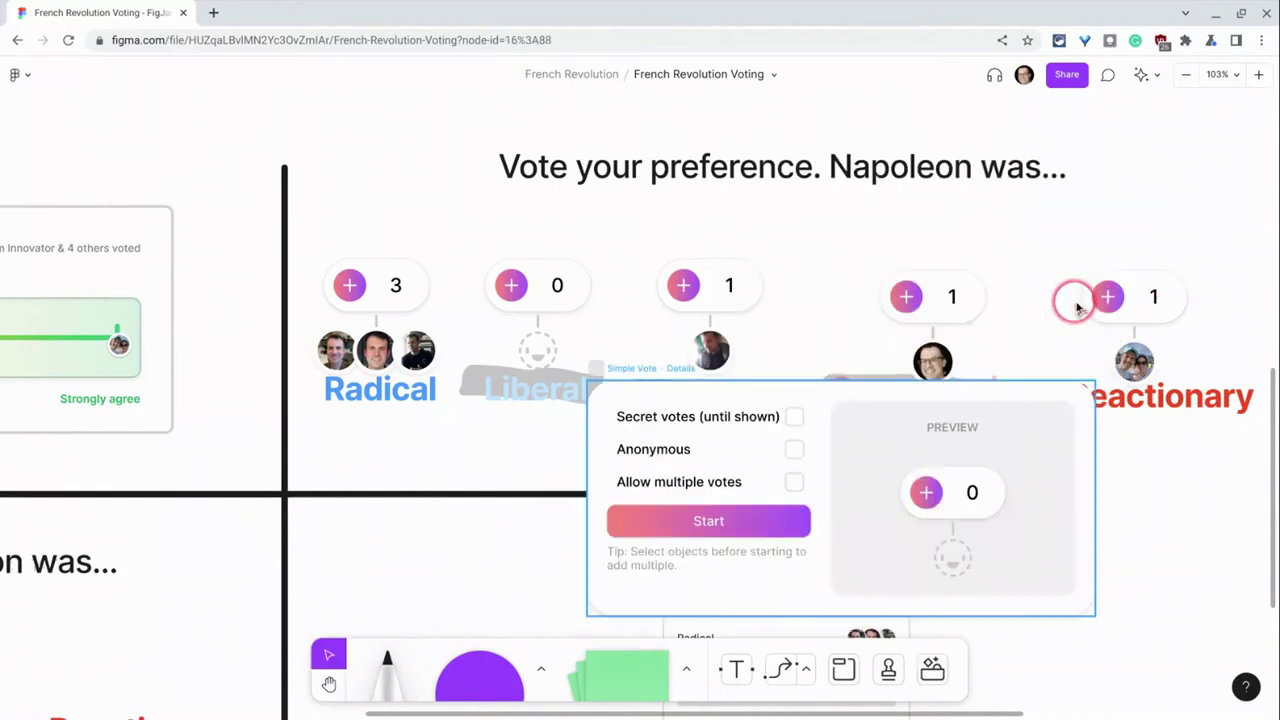
{"action": "left_click", "coordinate": [840, 418]}
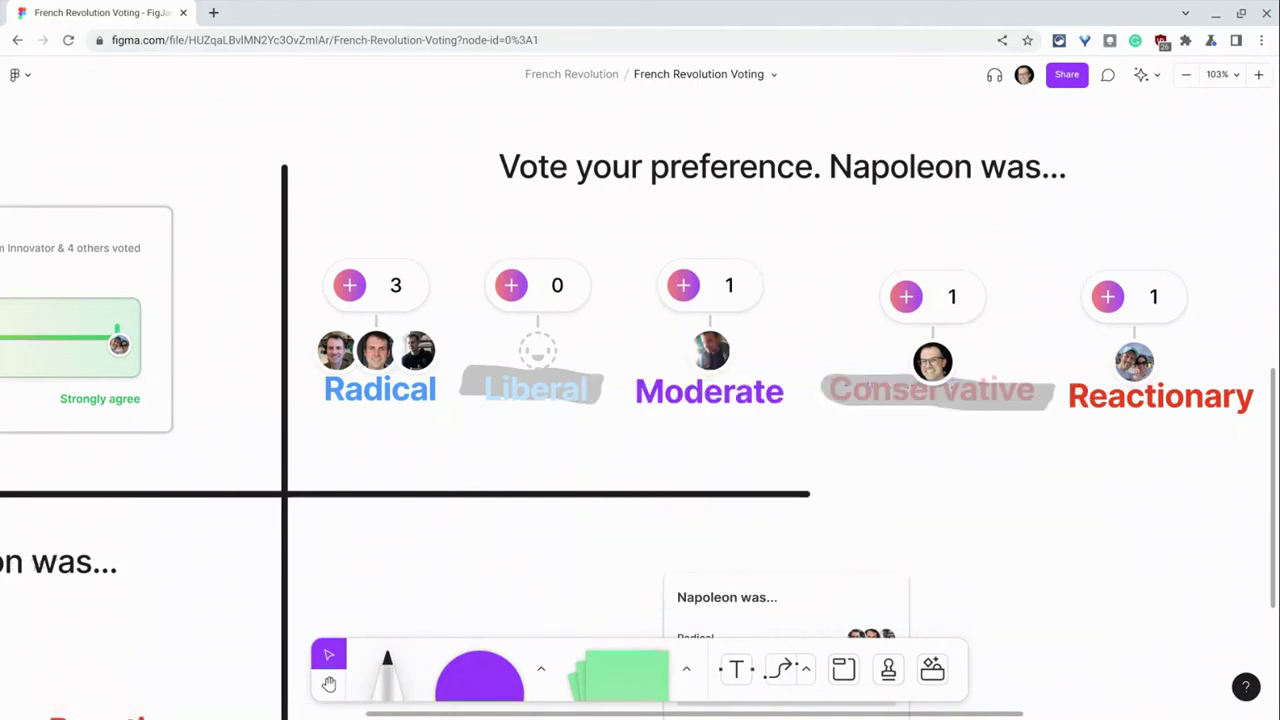
Vote Conservative in the 'Napoleon was…' poll, raising it to 6 votes
{"action": "scroll", "coordinate": [640, 400], "scroll_direction": "down", "scroll_amount": 10}
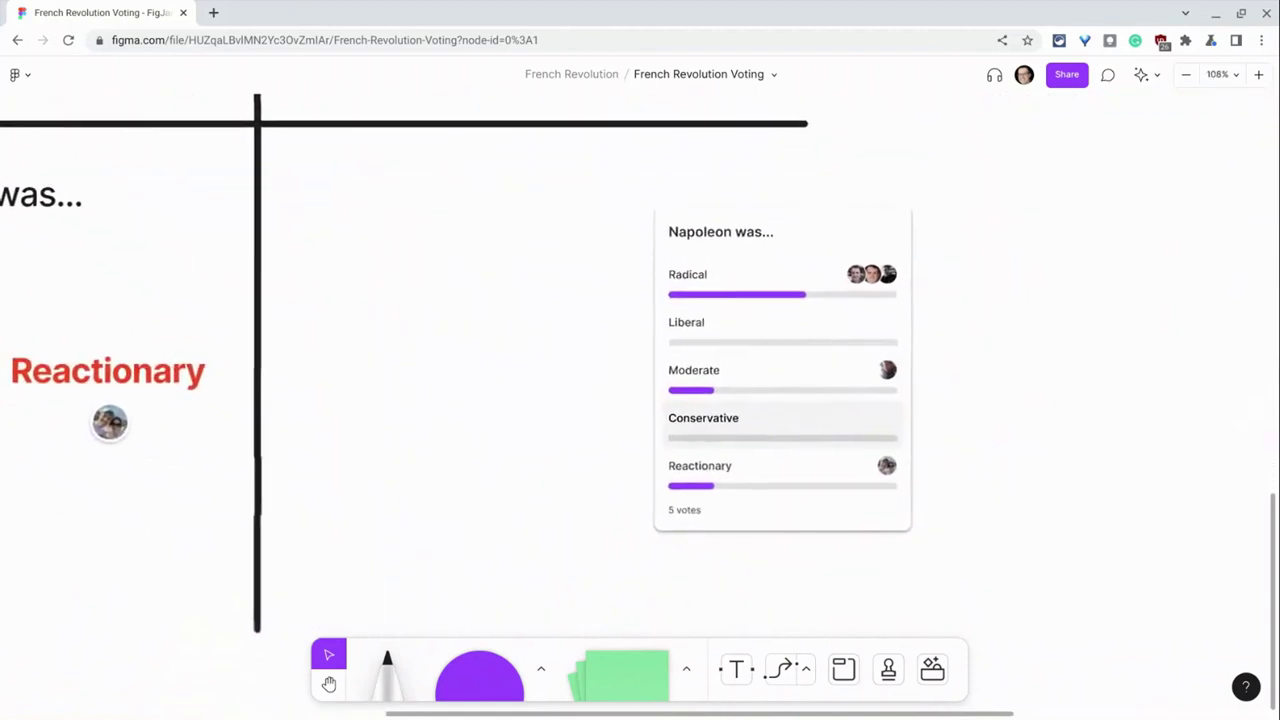
{"action": "scroll", "coordinate": [1020, 335], "scroll_direction": "up", "scroll_amount": 5}
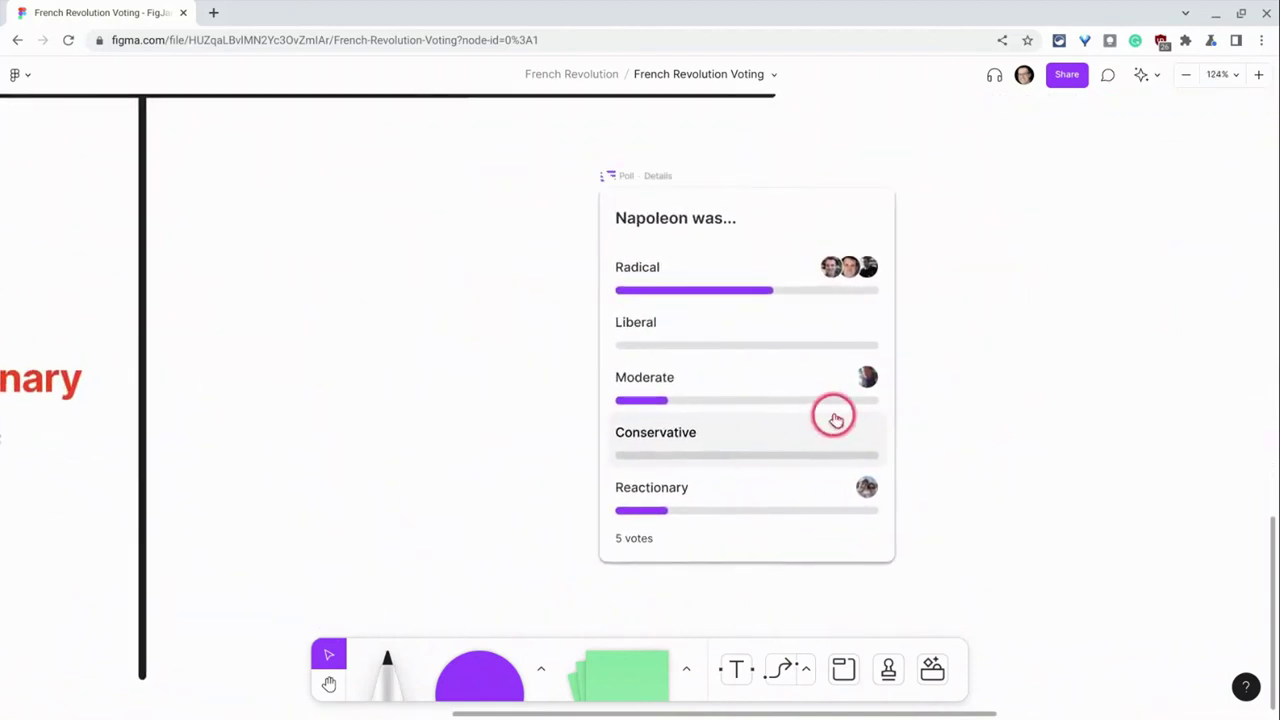
{"action": "left_click", "coordinate": [704, 458]}
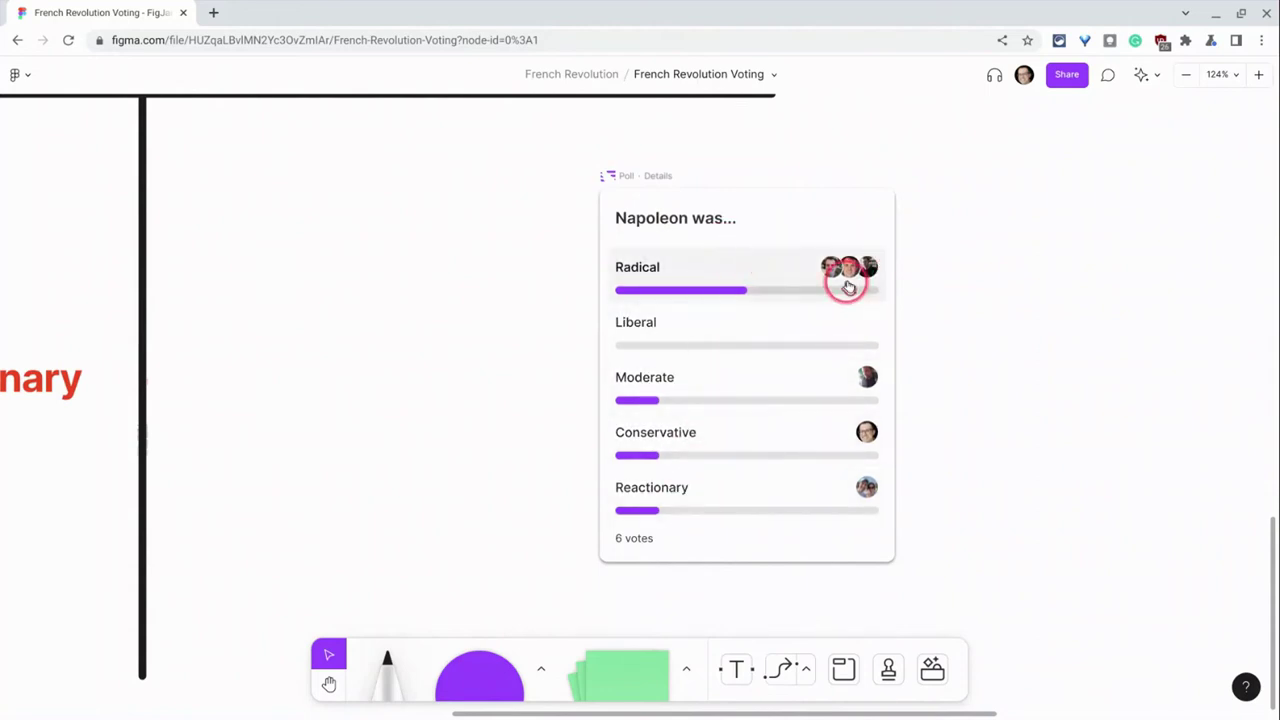
{"action": "left_click", "coordinate": [953, 316]}
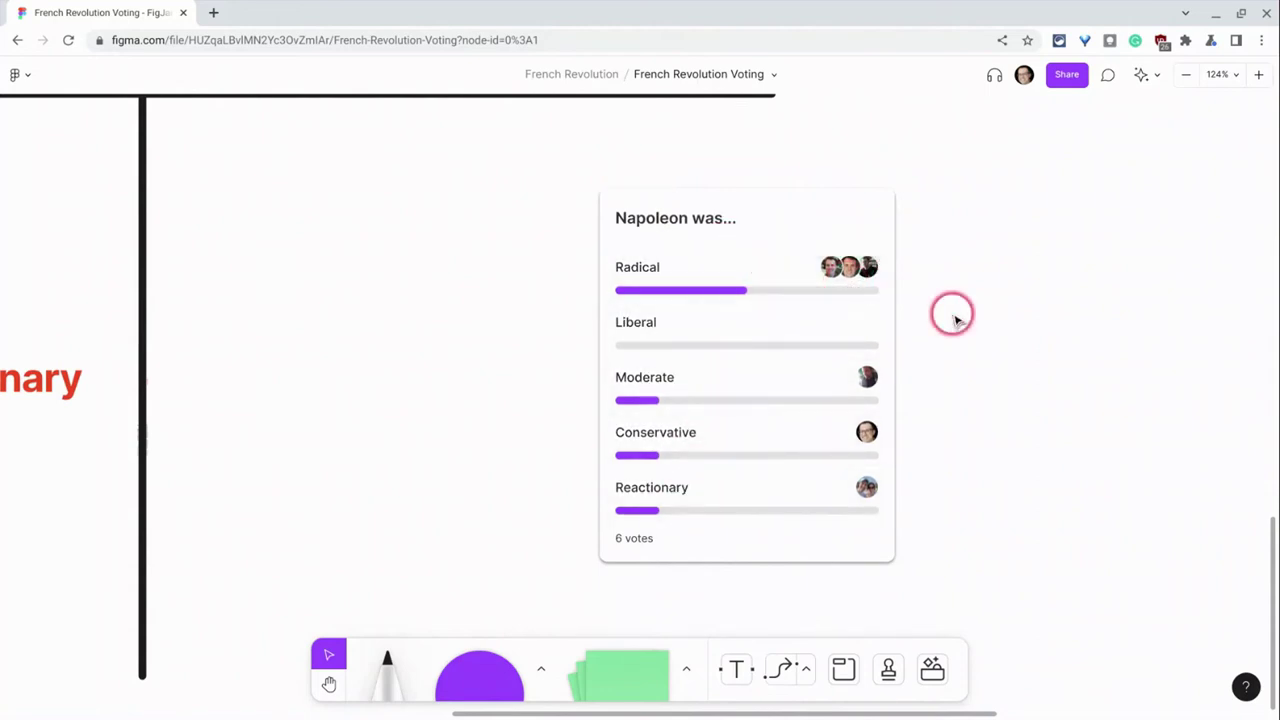
Insert a Poll widget found by searching 'poll' and move it into place
{"action": "left_click", "coordinate": [932, 668]}
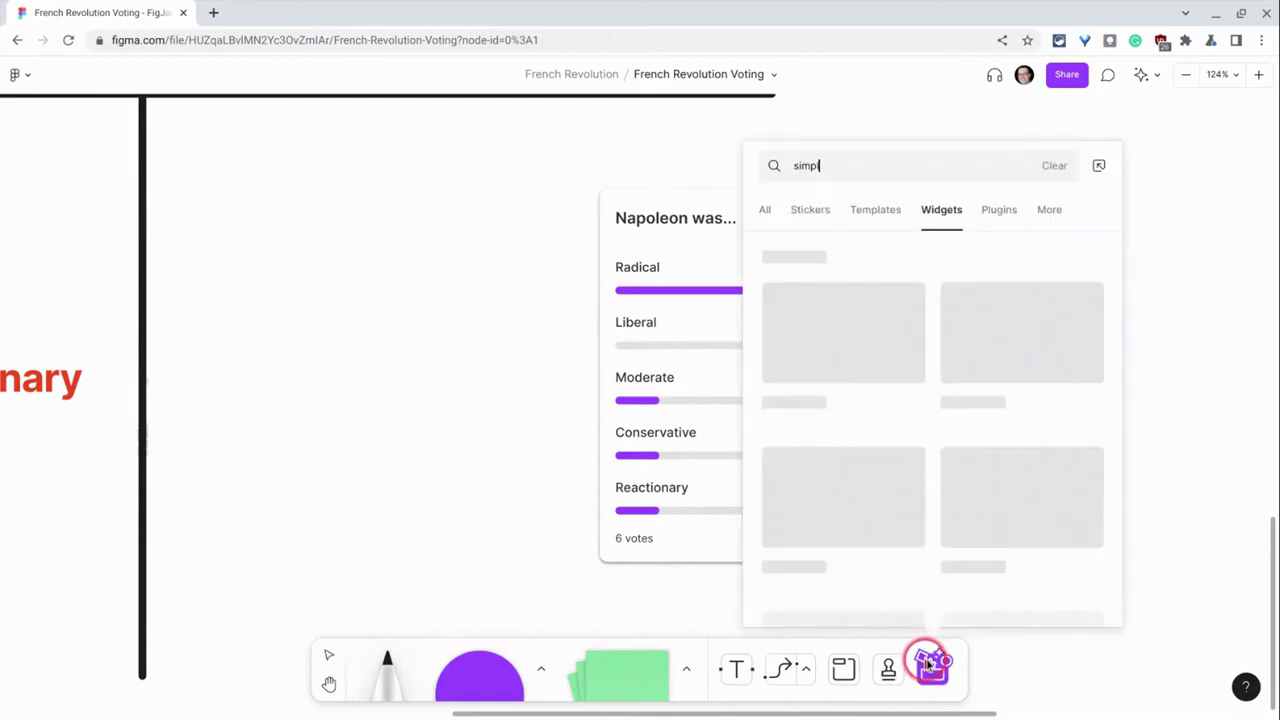
{"action": "type", "text": "poll"}
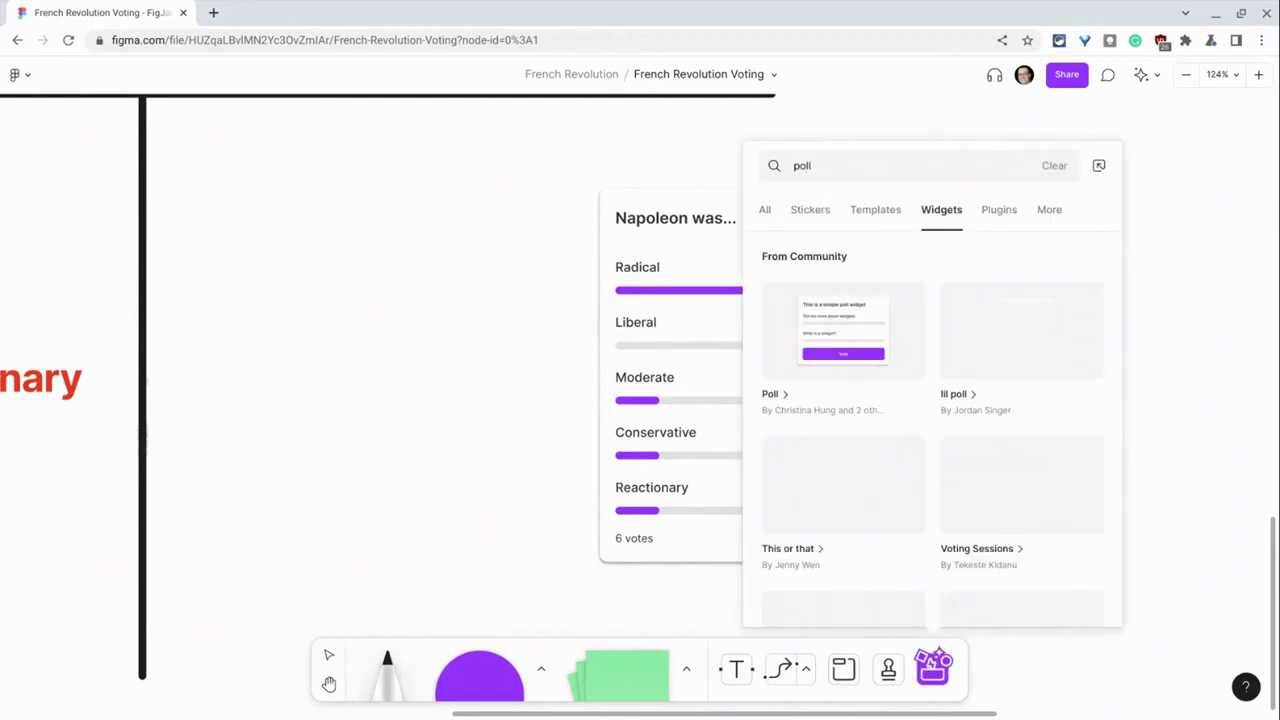
{"action": "left_click", "coordinate": [873, 333]}
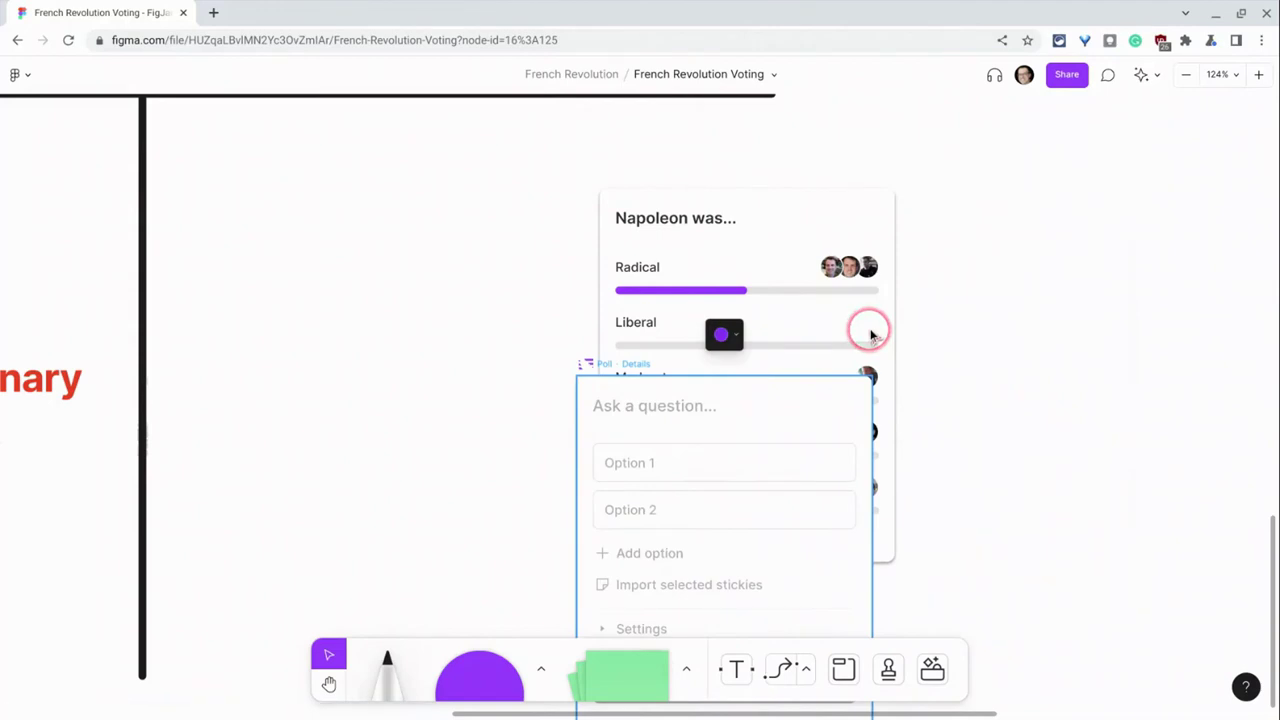
{"action": "left_click_drag", "start_coordinate": [697, 443], "coordinate": [701, 286]}
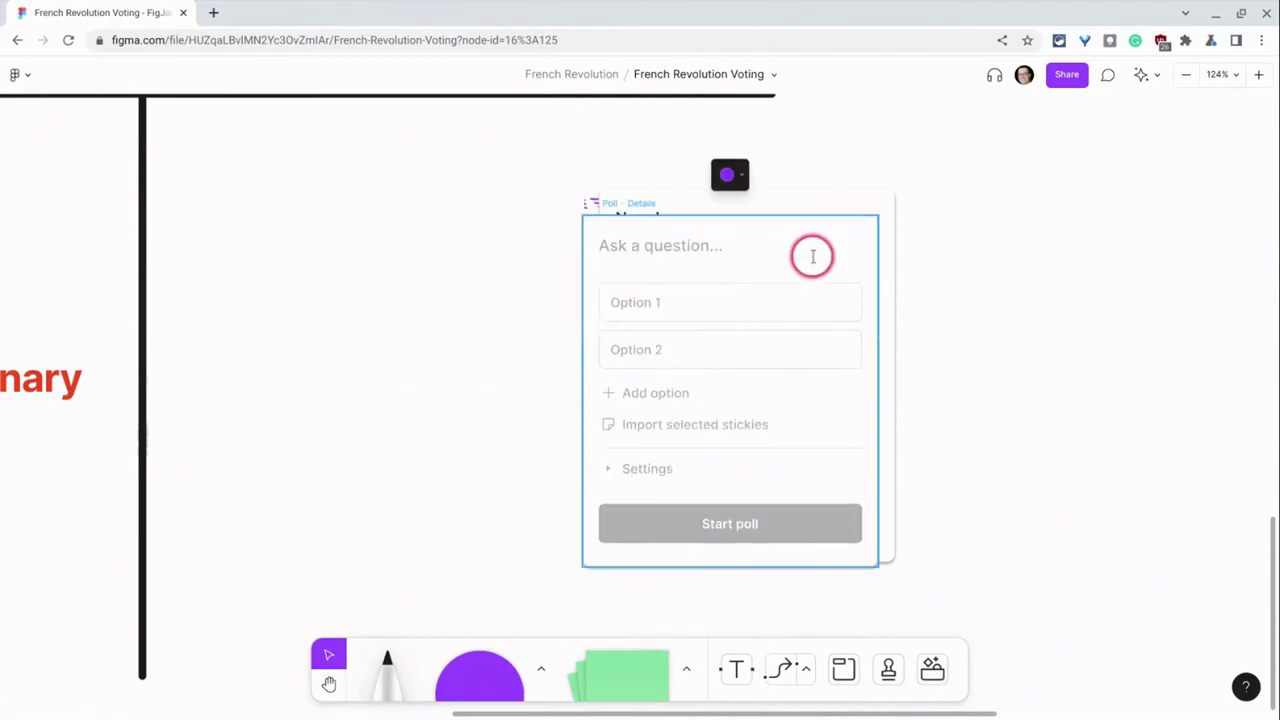
{"action": "left_click", "coordinate": [660, 354]}
{"action": "left_click", "coordinate": [632, 472]}
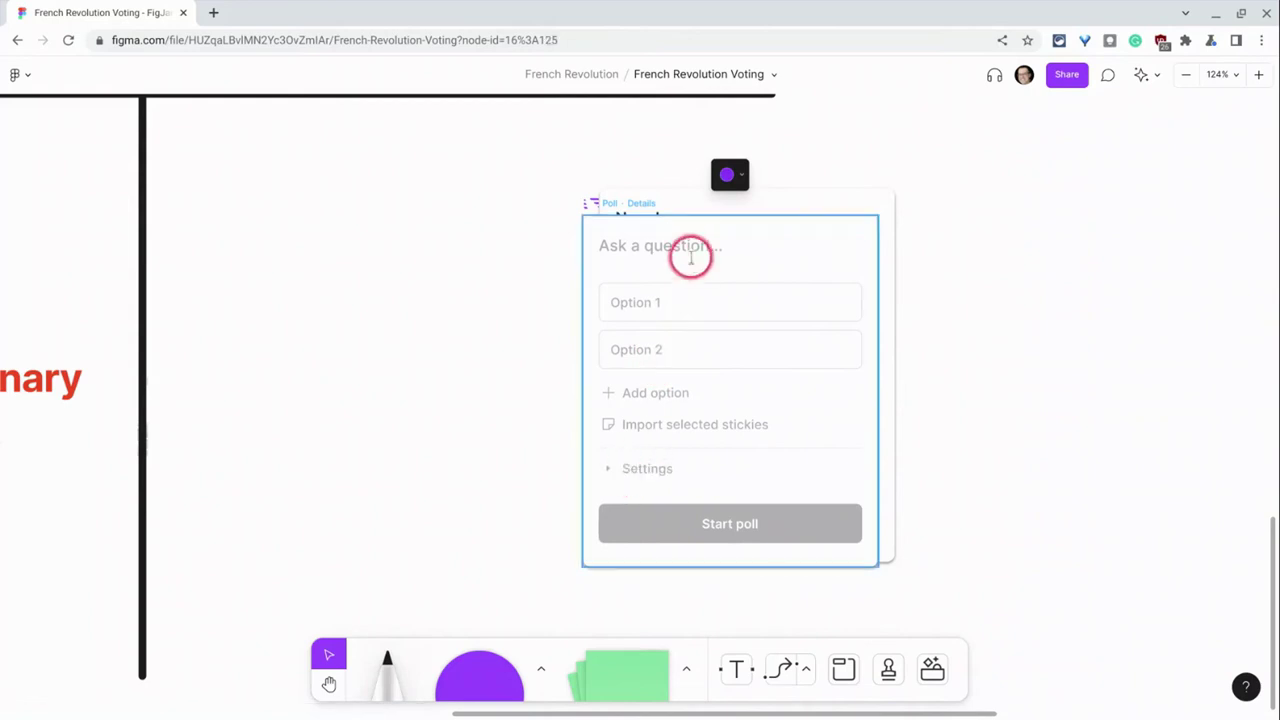
Give the poll a red theme, start it, and vote for its second option
{"action": "left_click", "coordinate": [626, 462]}
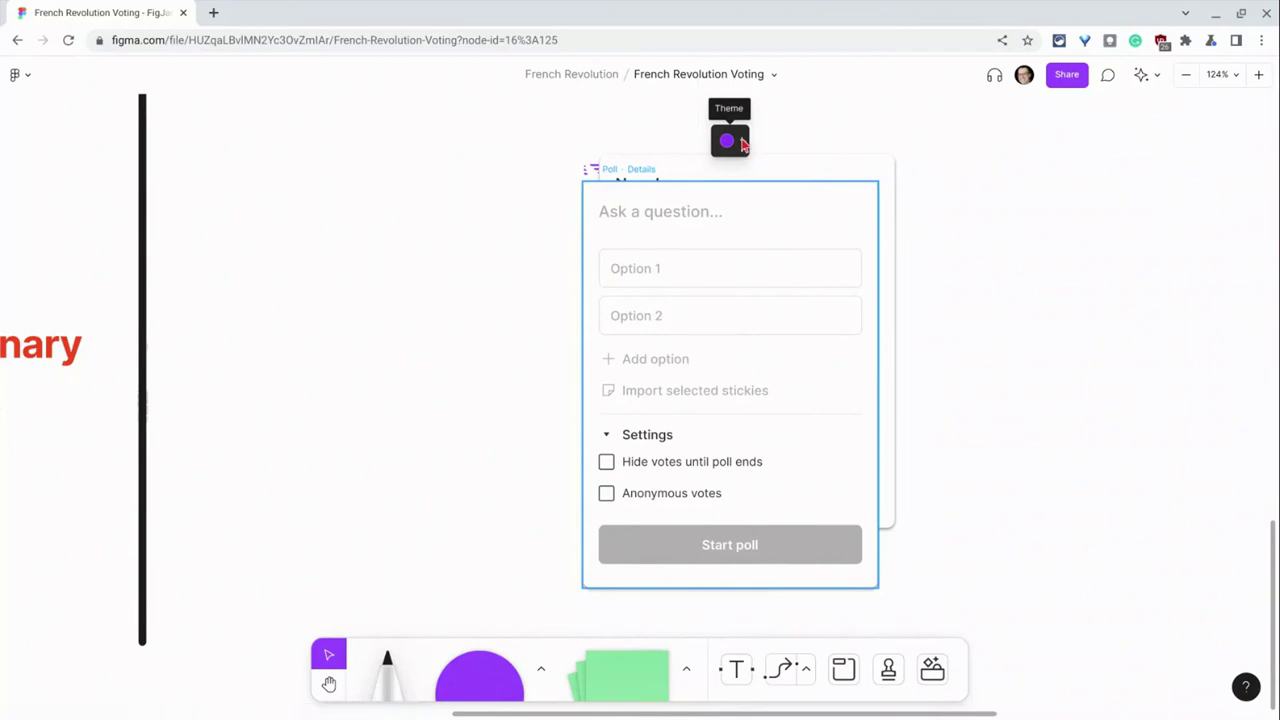
{"action": "left_click", "coordinate": [740, 143]}
{"action": "left_click", "coordinate": [697, 178]}
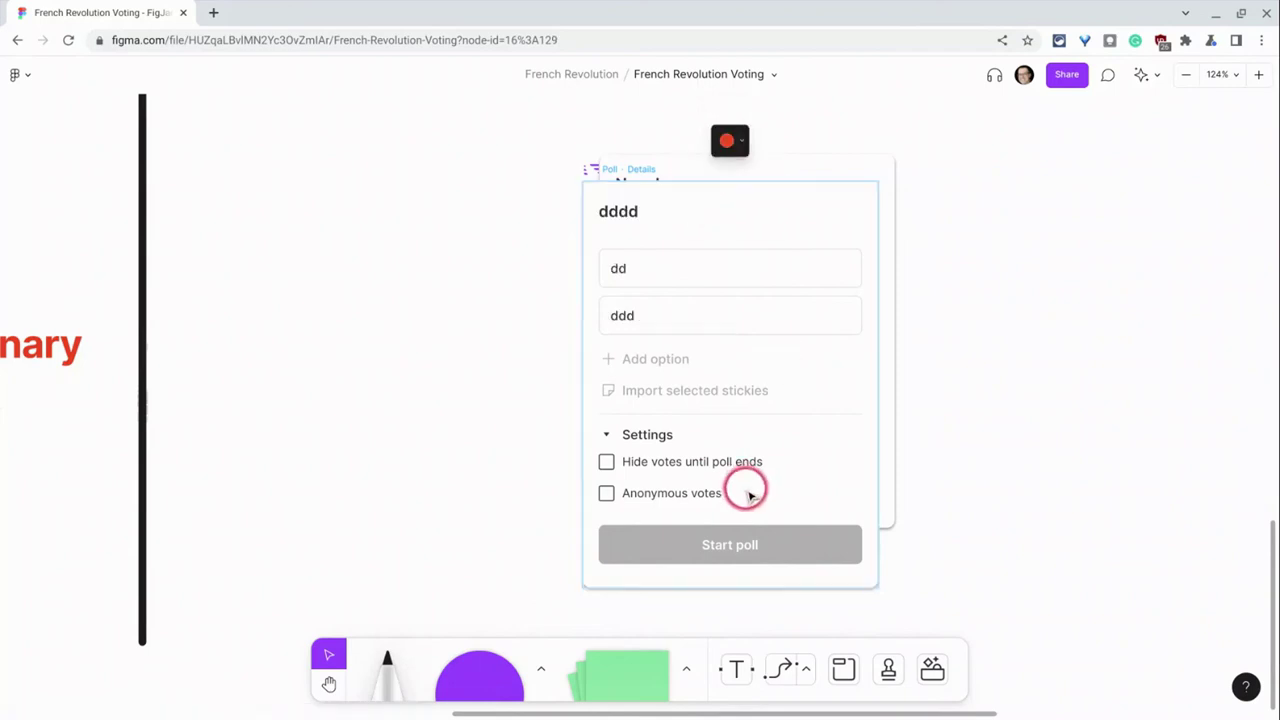
{"action": "left_click", "coordinate": [730, 545]}
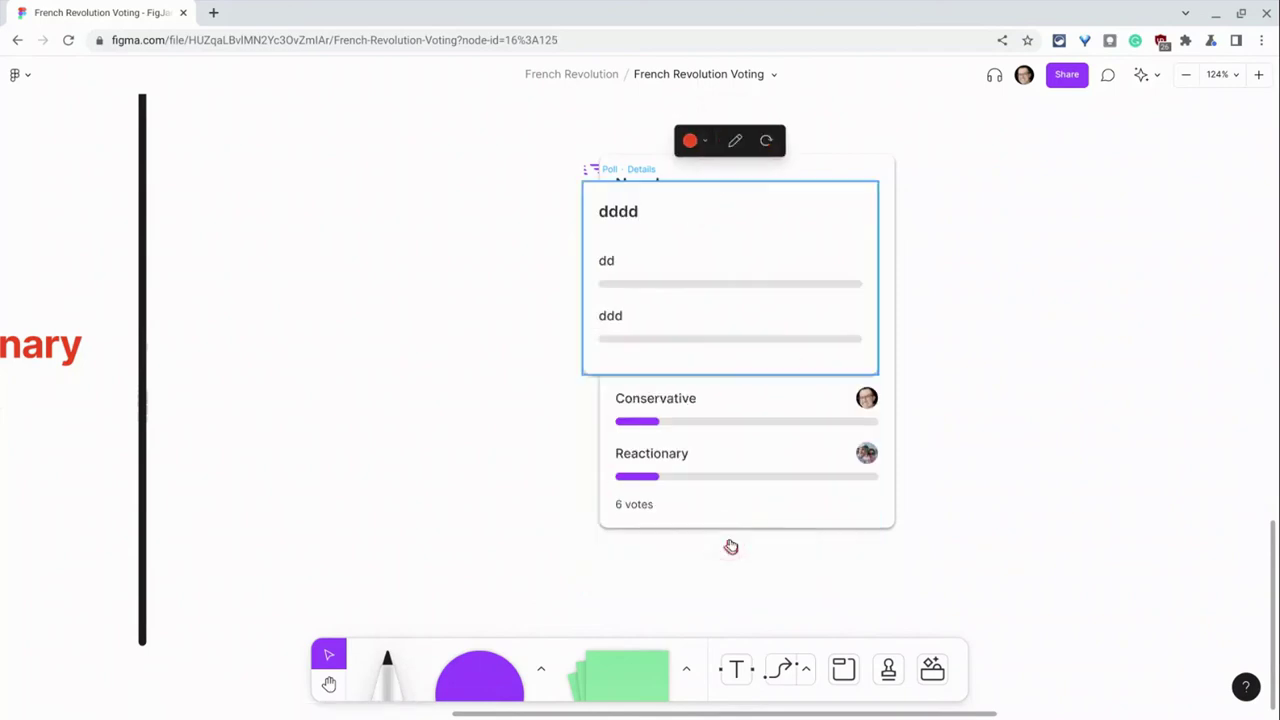
{"action": "left_click", "coordinate": [692, 298]}
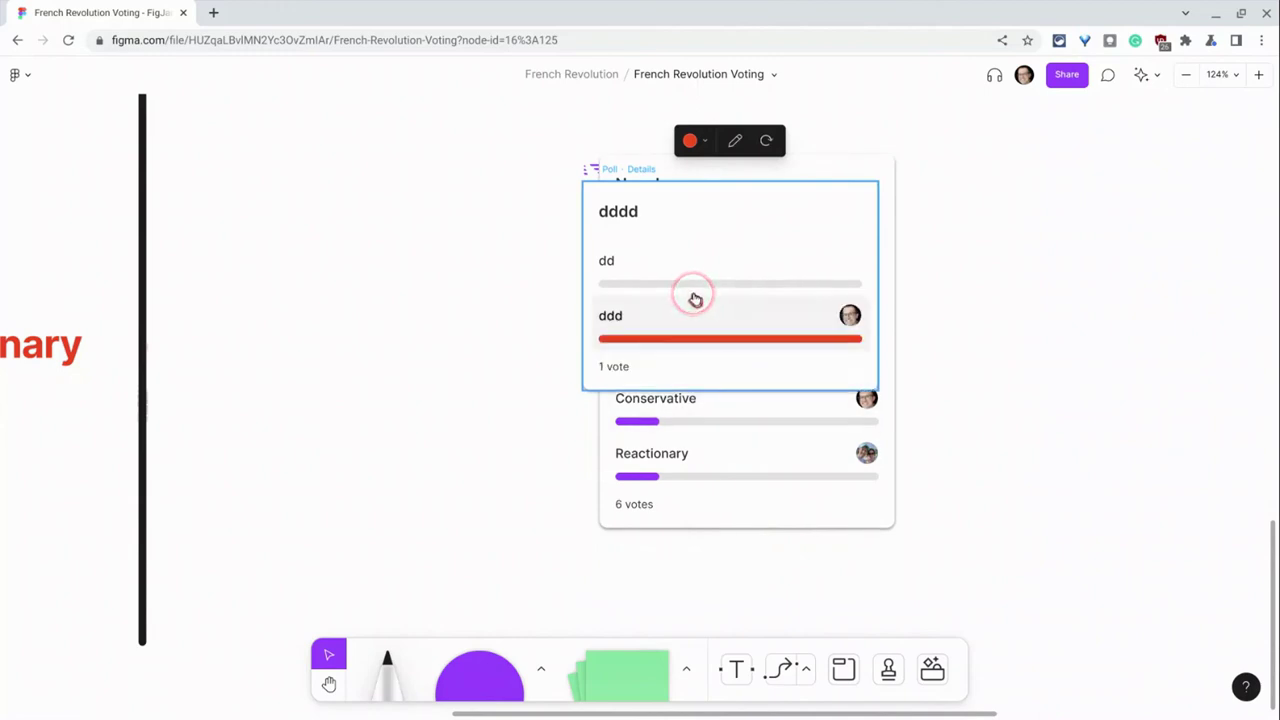
{"action": "left_click", "coordinate": [735, 140]}
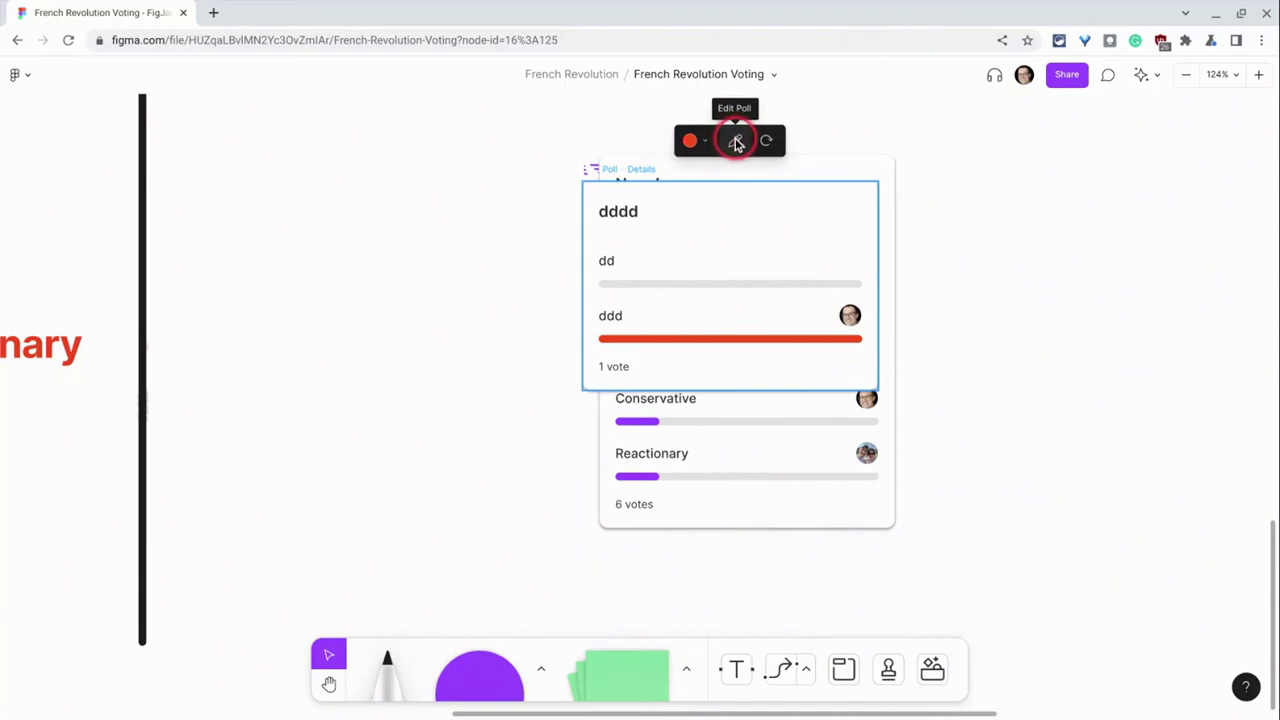
{"action": "left_click", "coordinate": [686, 251]}
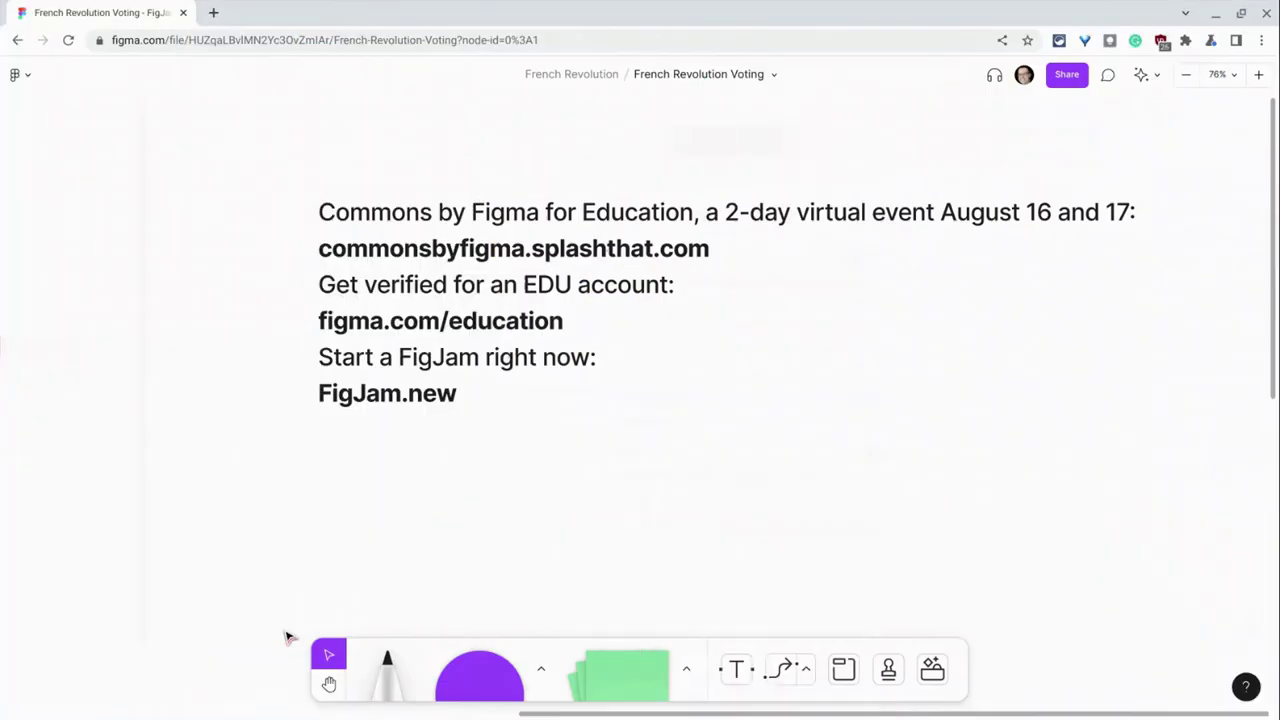